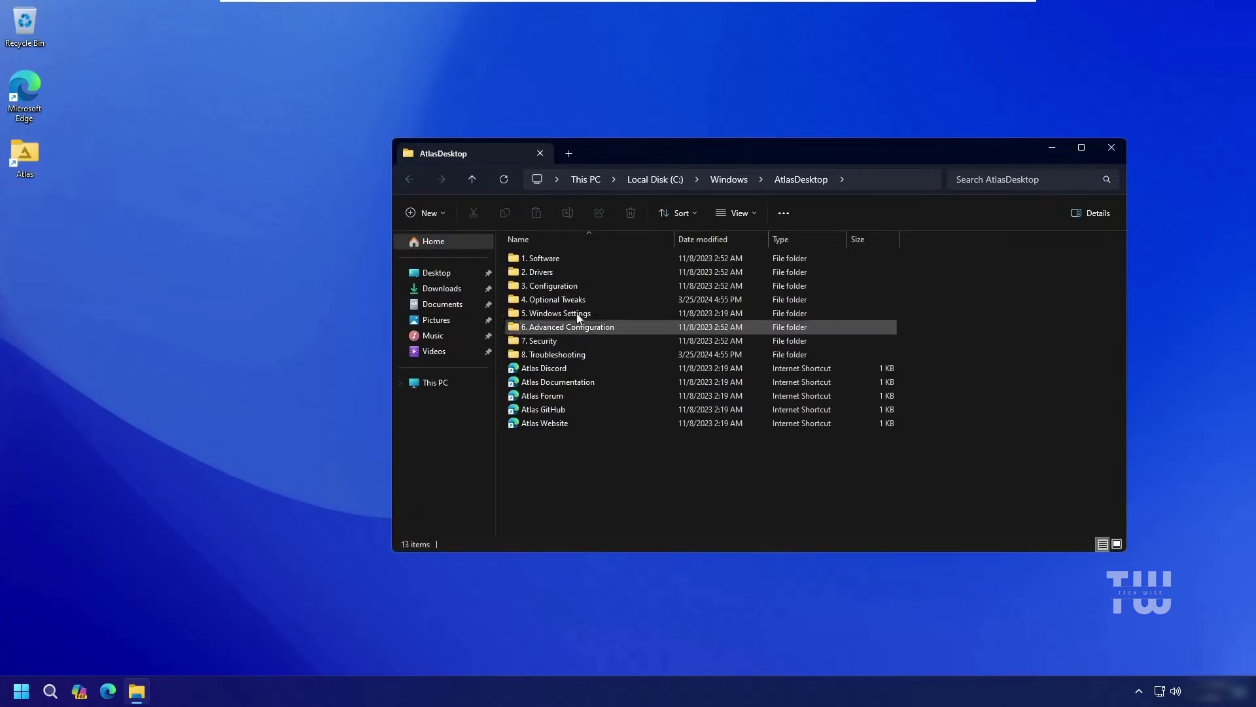
# Close the AtlasDesktop folder window, then open and dismiss the Start menu and desktop context menu.
pyautogui.hotkey('alt', 'F4')
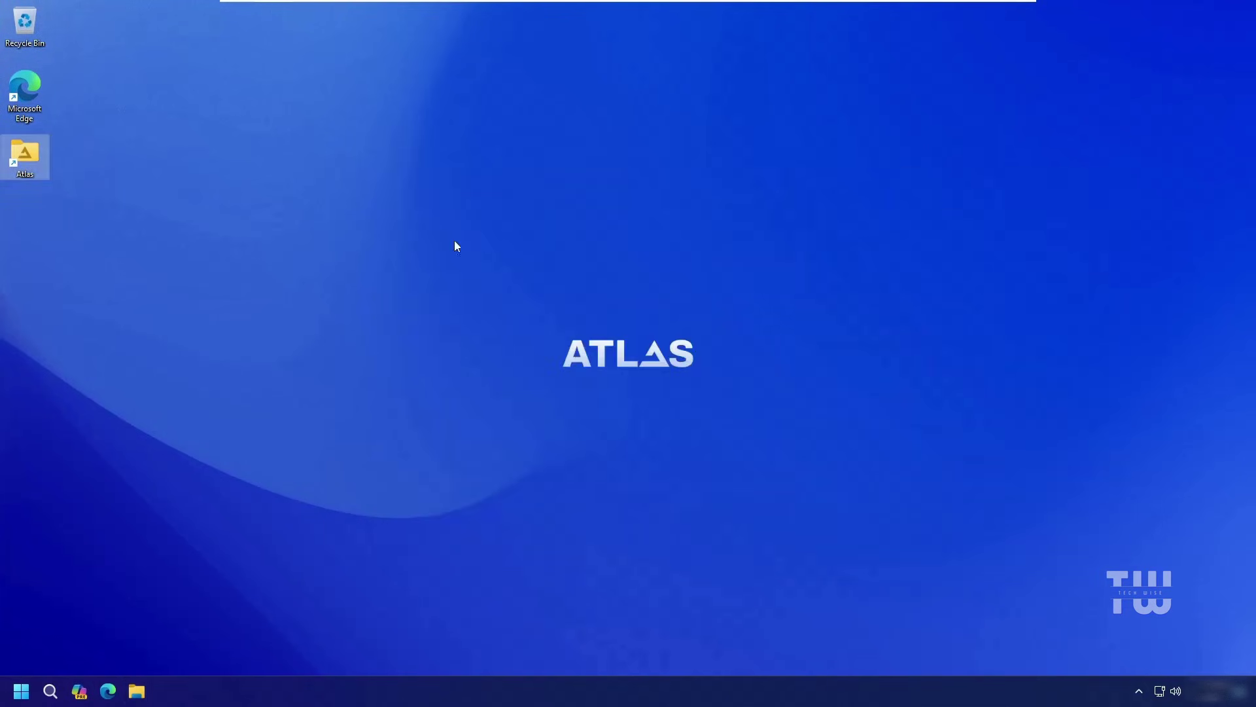
pyautogui.click(29, 695)
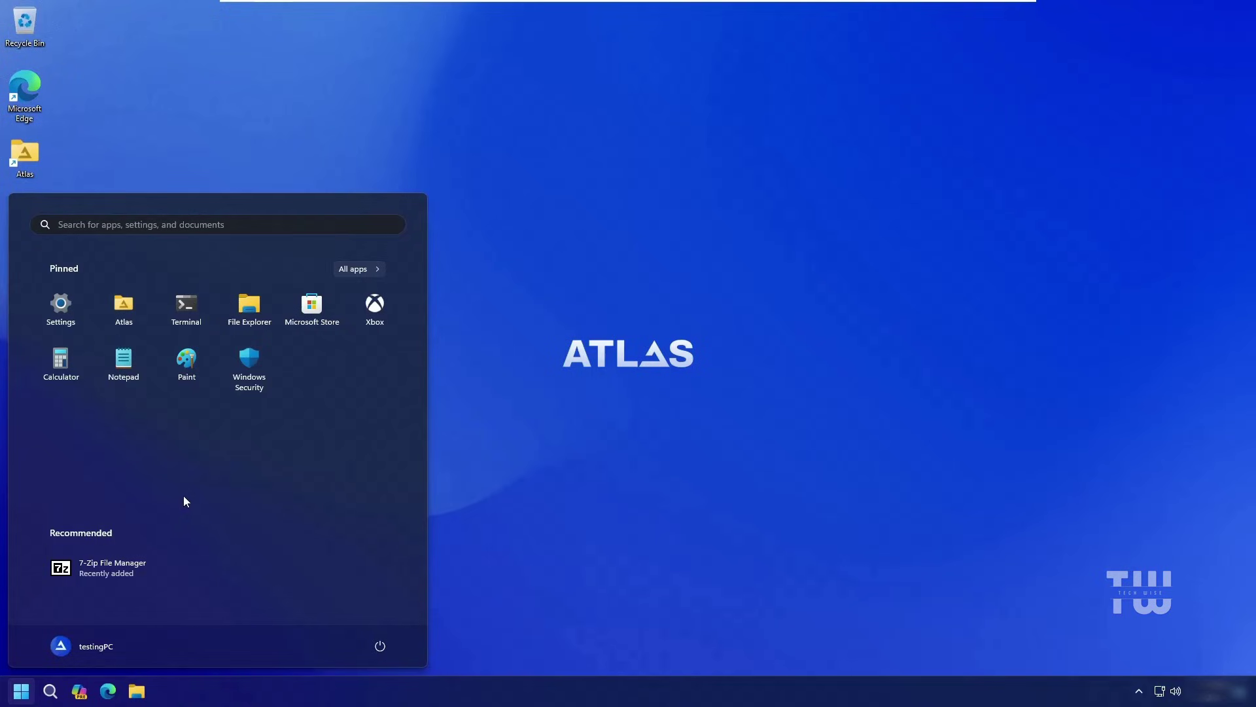
pyautogui.press('Escape')
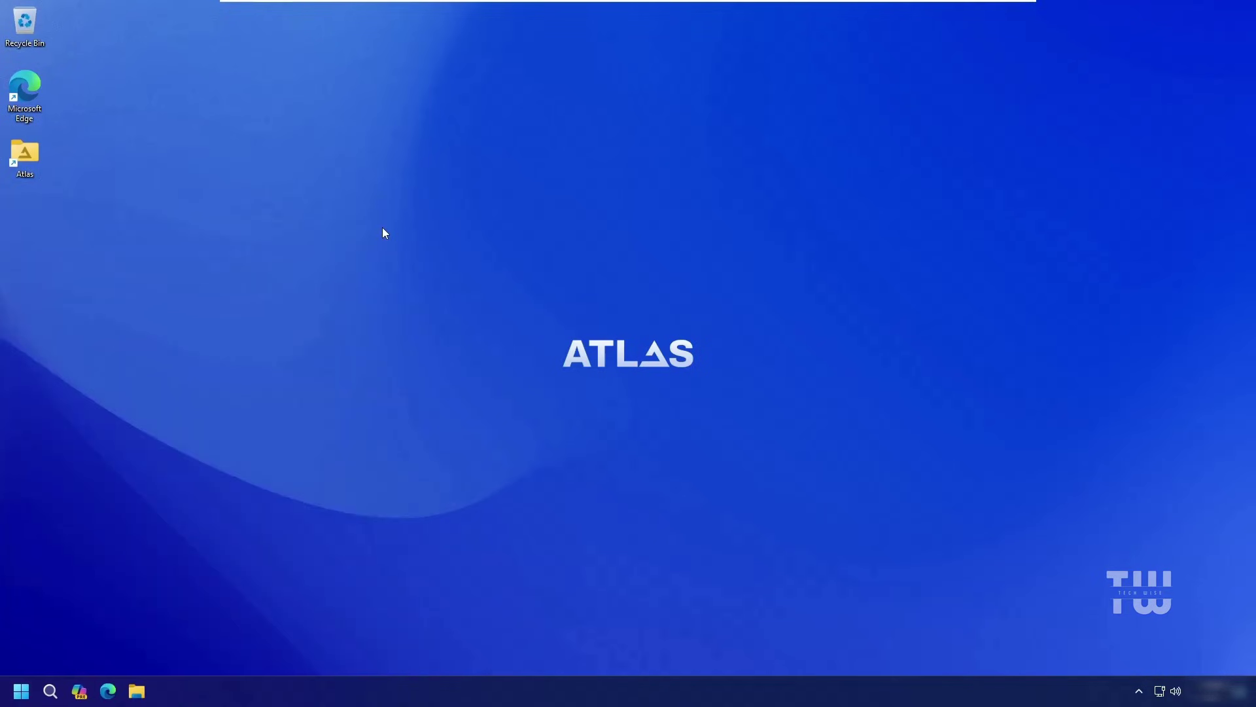
pyautogui.rightClick(449, 249)
pyautogui.moveTo(469, 252)
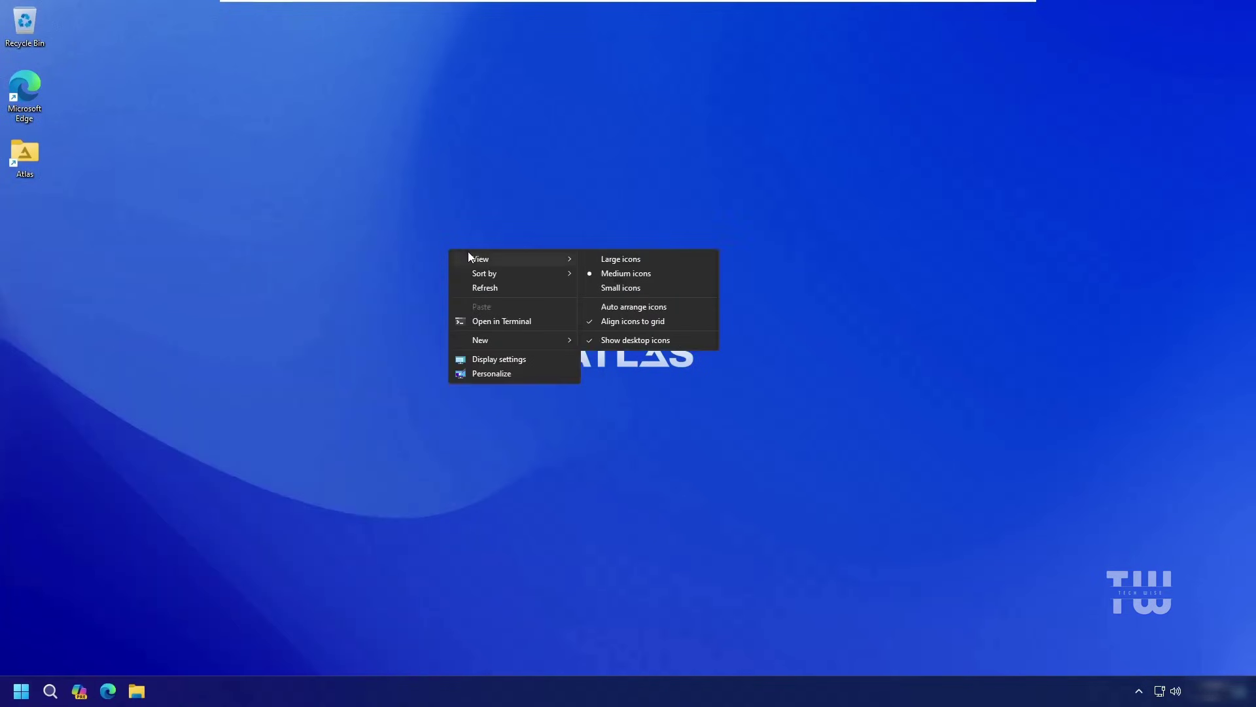
pyautogui.click(505, 321)
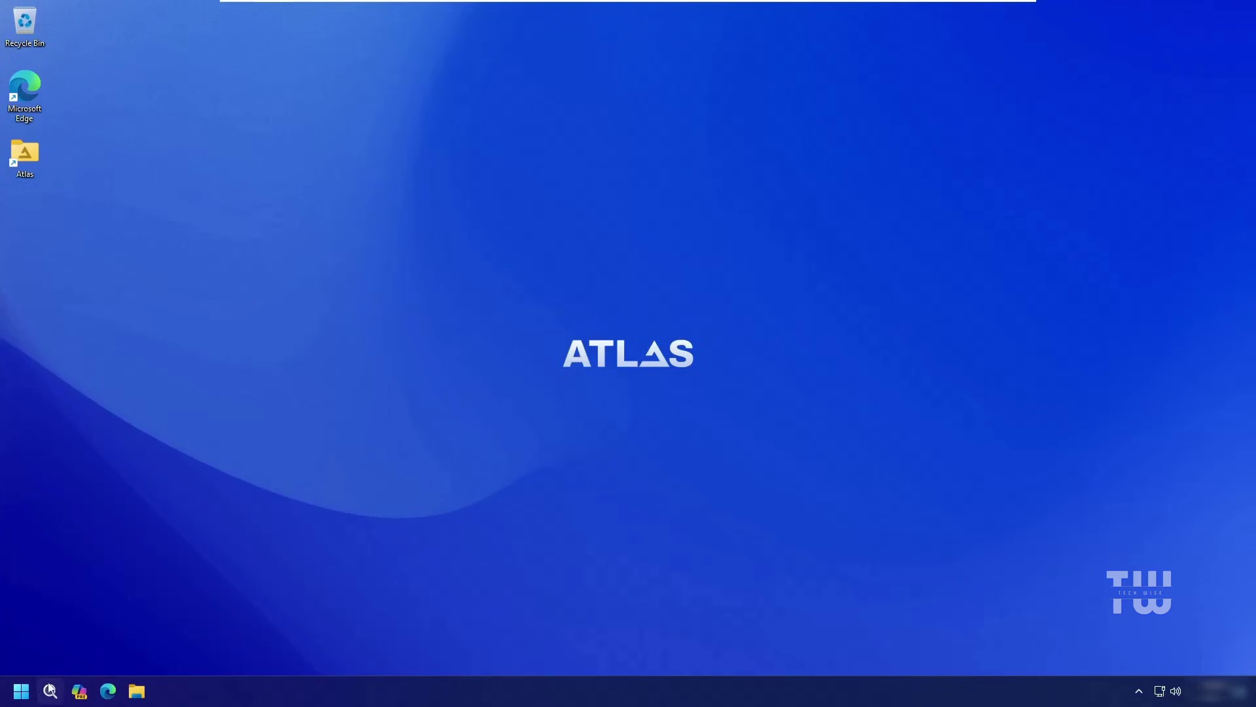
# Open Task Manager from the Start right-click menu and view CPU and memory performance.
pyautogui.rightClick(21, 691)
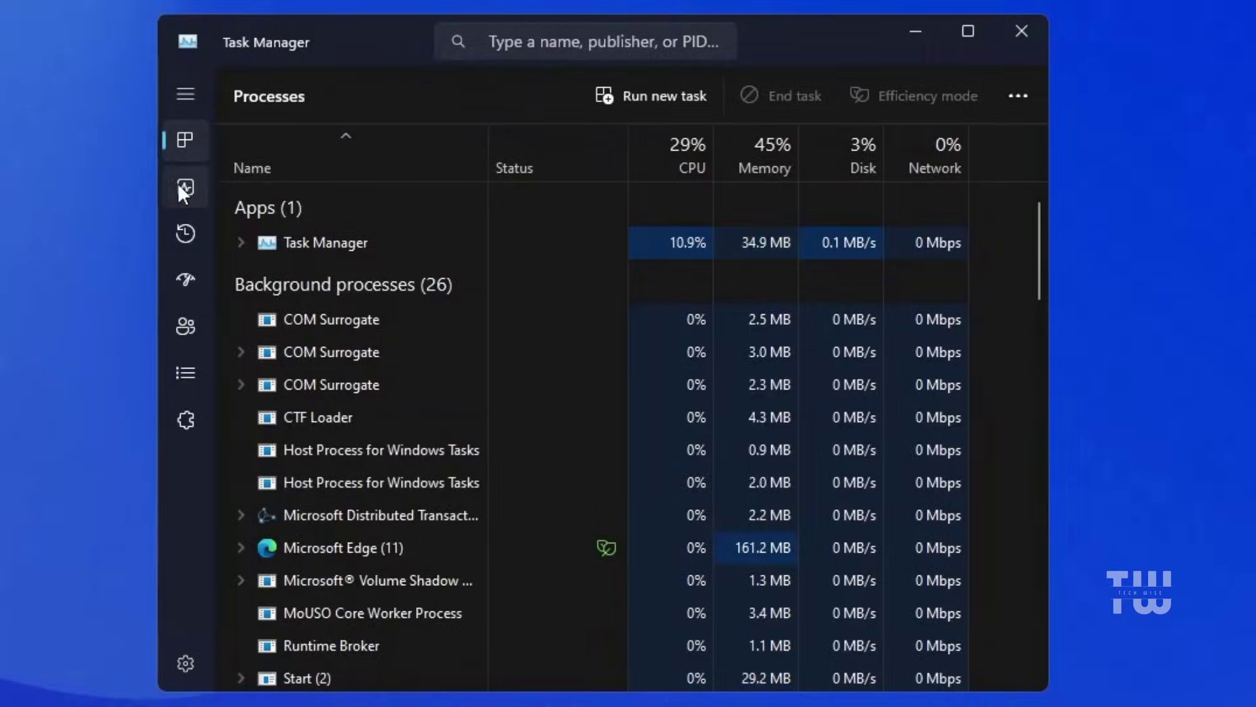
pyautogui.click(184, 187)
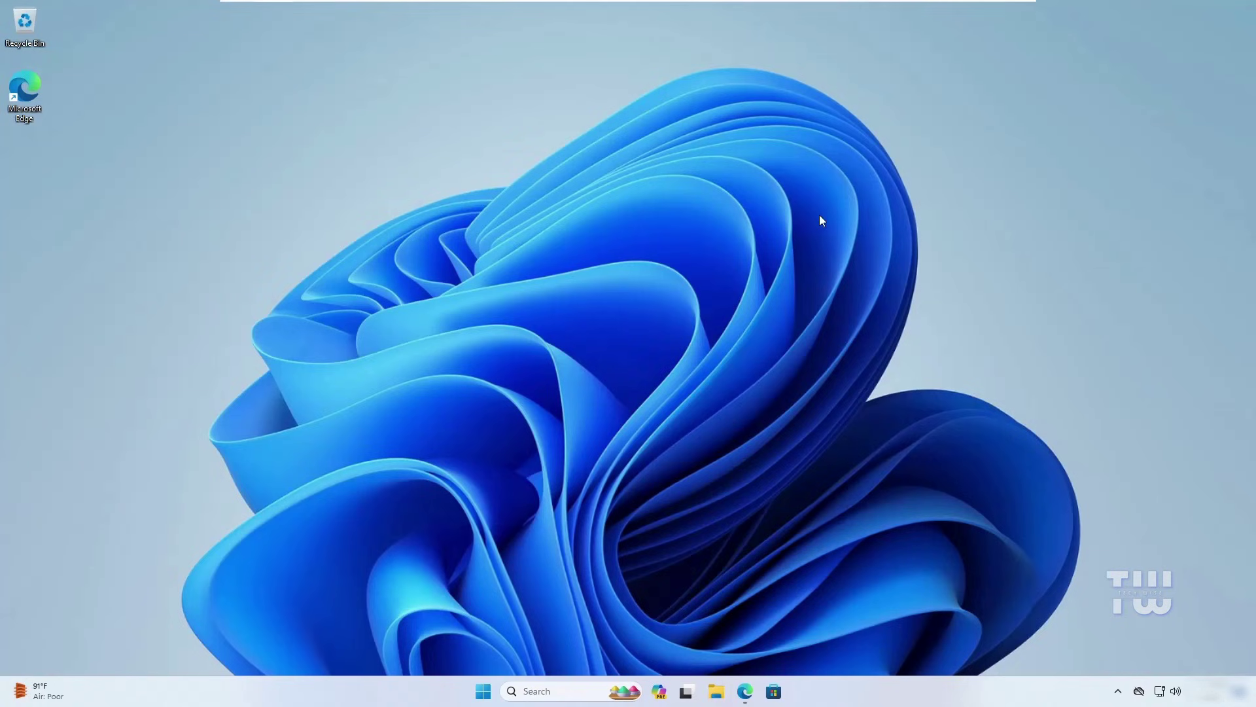
# In Edge, search 'download windows 11 iso' and open Microsoft's Download Windows 11 page.
pyautogui.click(750, 694)
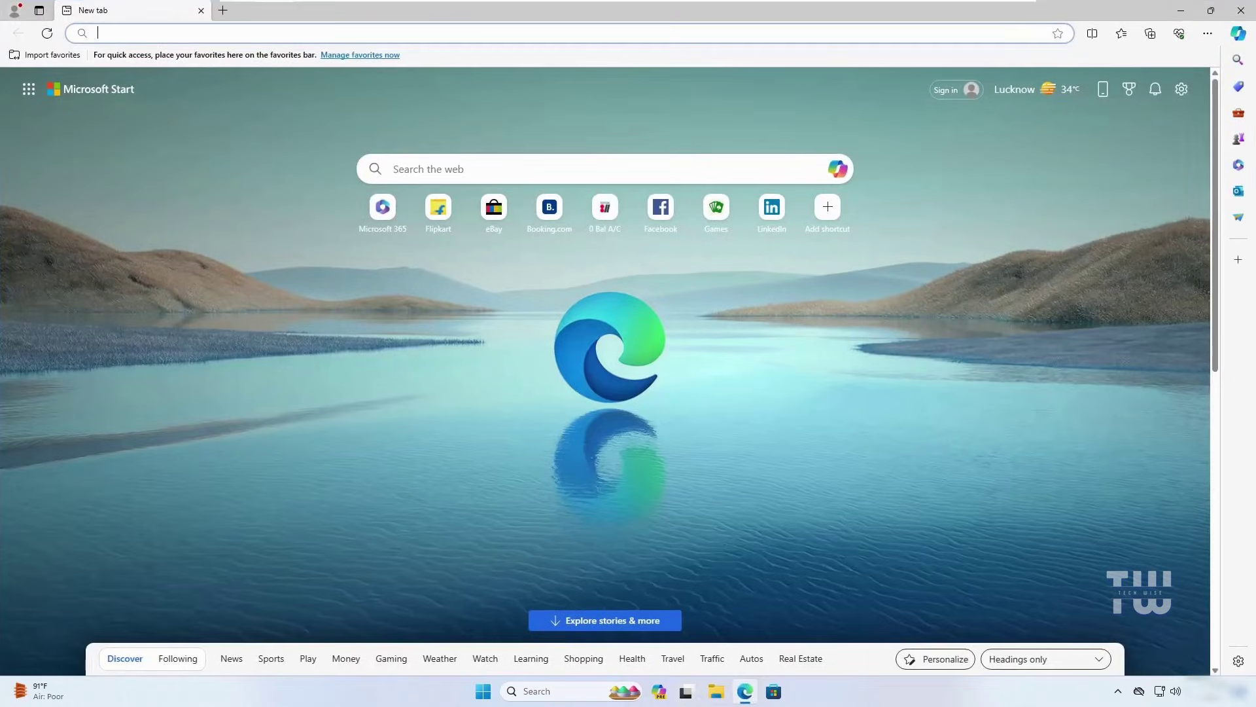
pyautogui.write('download window')
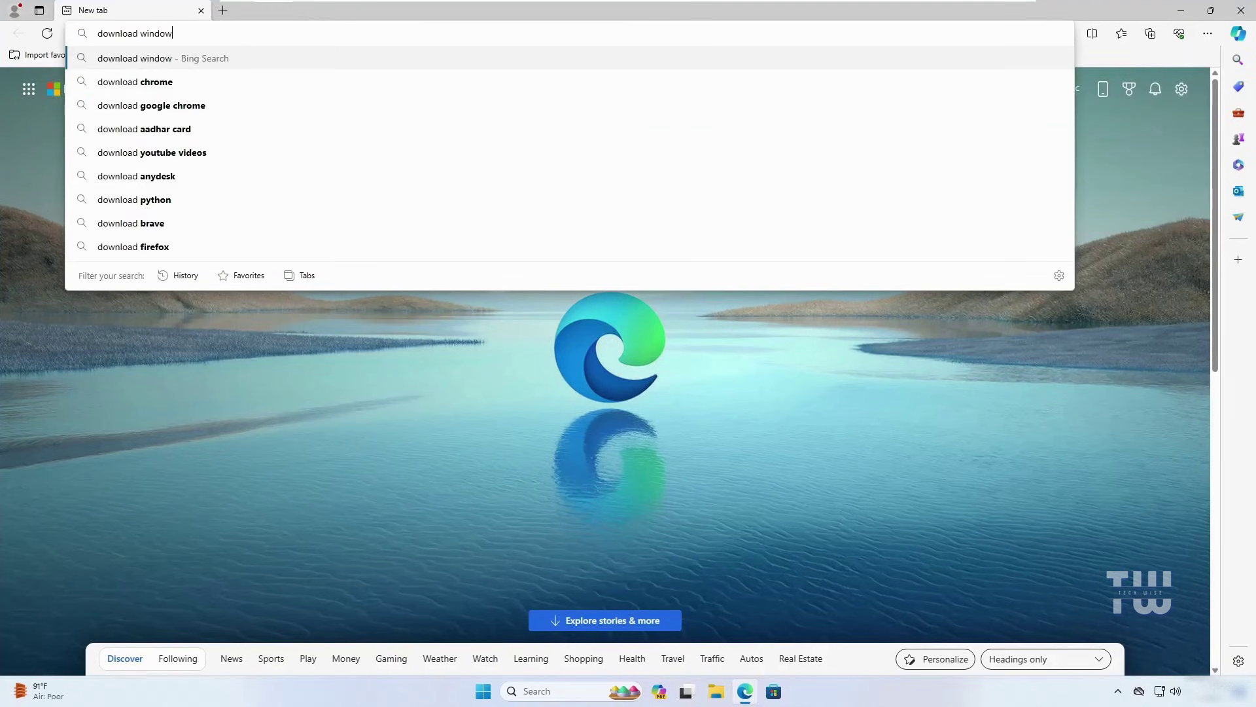
pyautogui.write('s 11 iso')
pyautogui.press('Return')
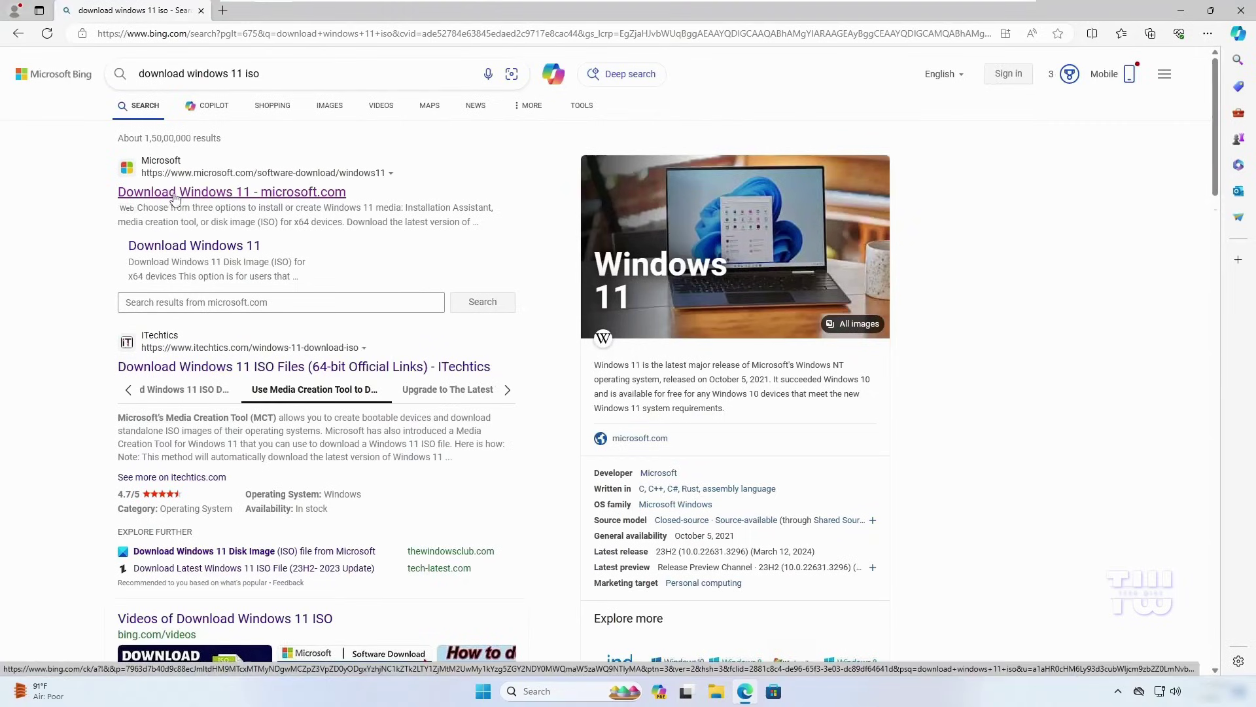
pyautogui.click(226, 193)
# Choose the multi-edition ISO in English (United States) and start the 64-bit download.
pyautogui.scroll(-5, 412, 216)
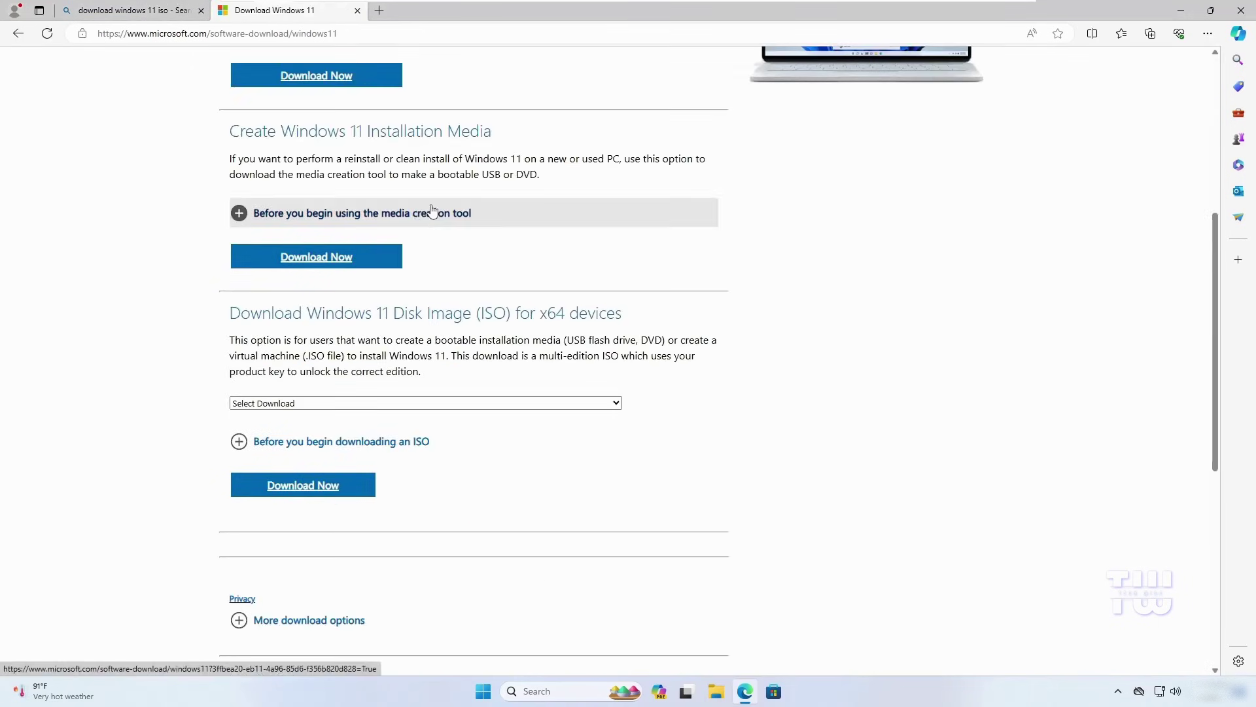
pyautogui.click(332, 405)
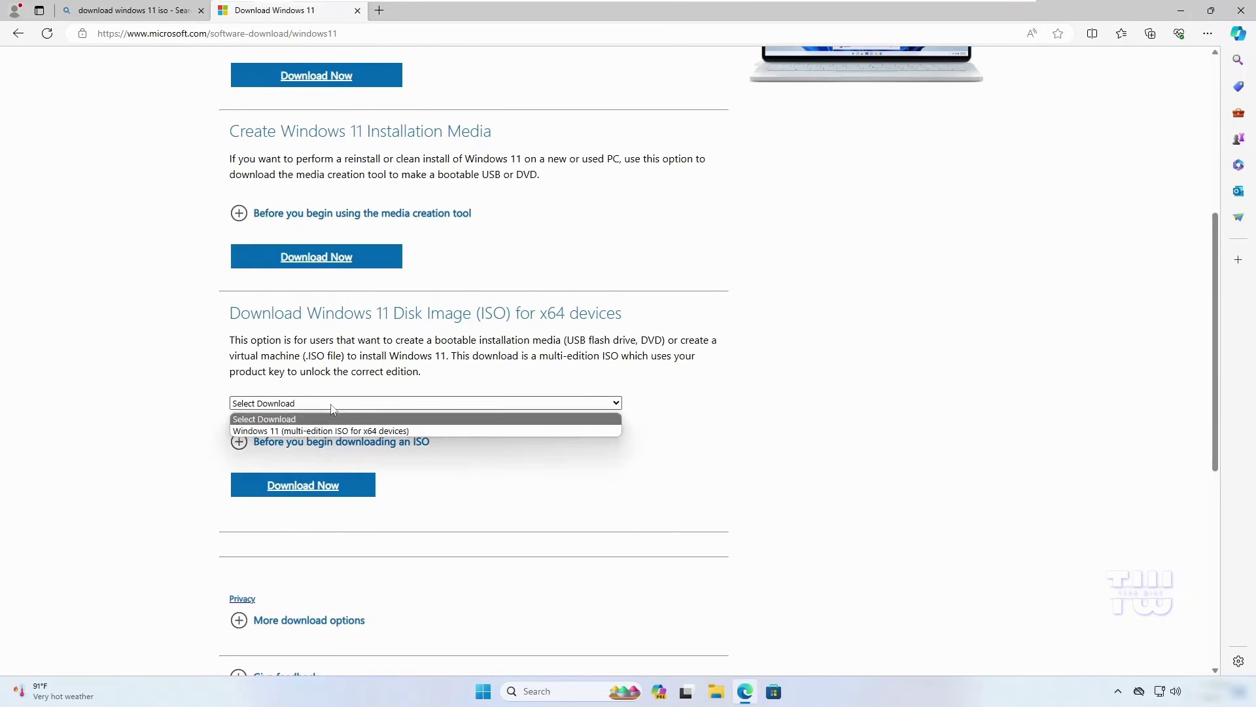
pyautogui.click(292, 432)
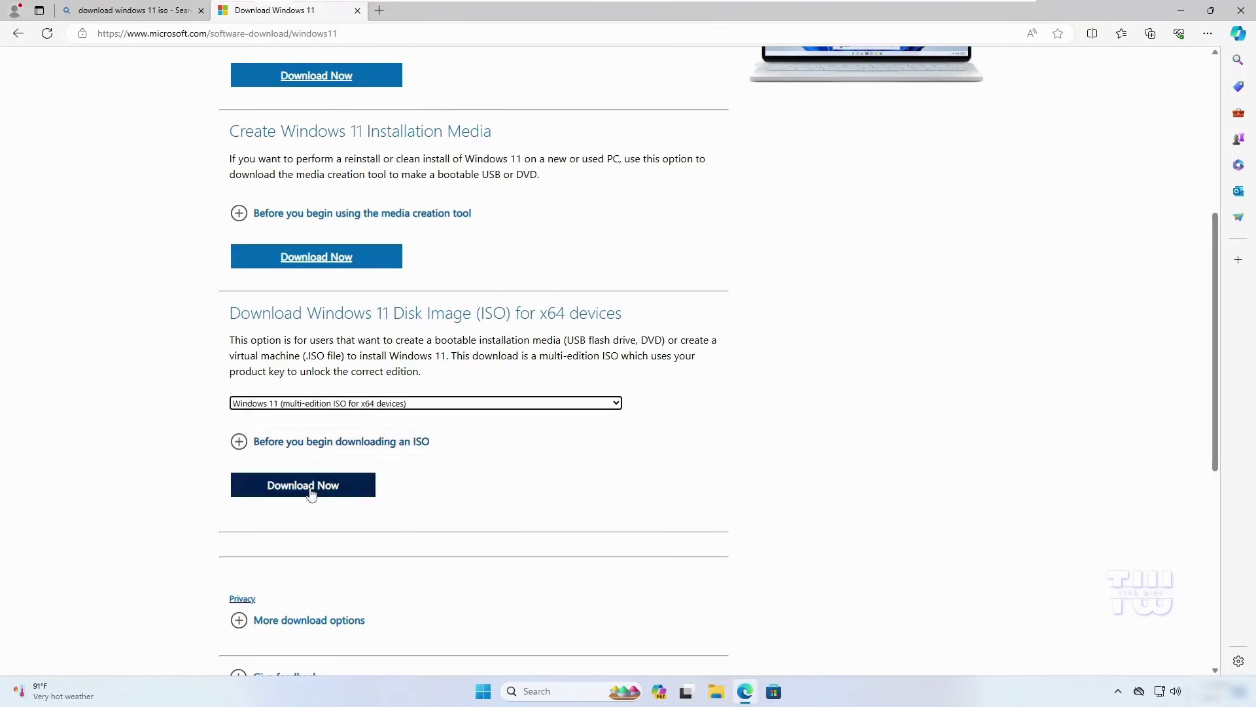
pyautogui.click(308, 492)
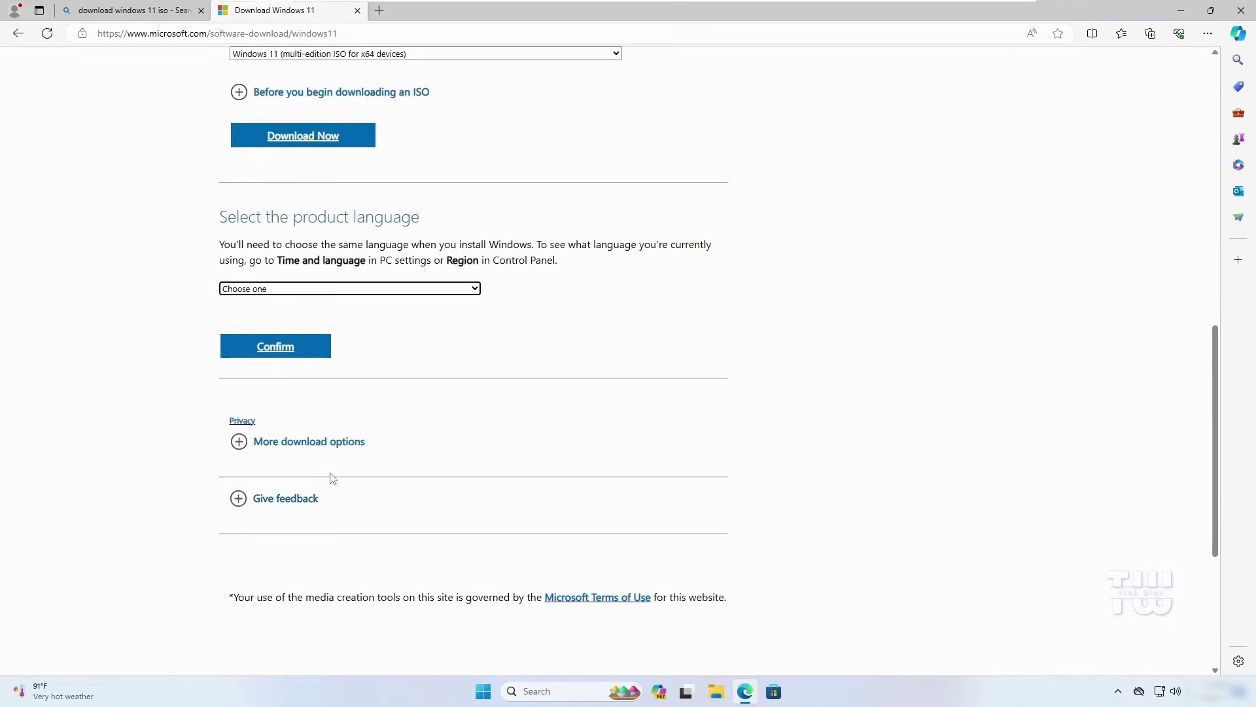
pyautogui.click(299, 288)
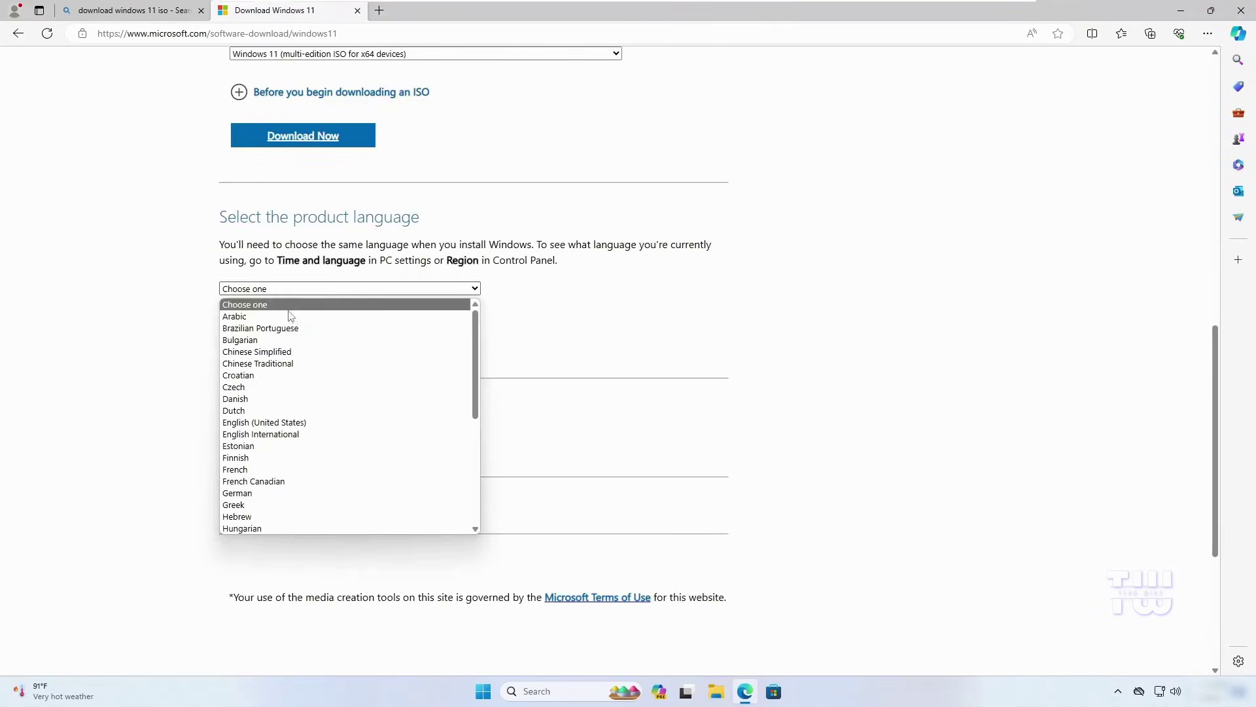
pyautogui.click(268, 423)
pyautogui.click(301, 344)
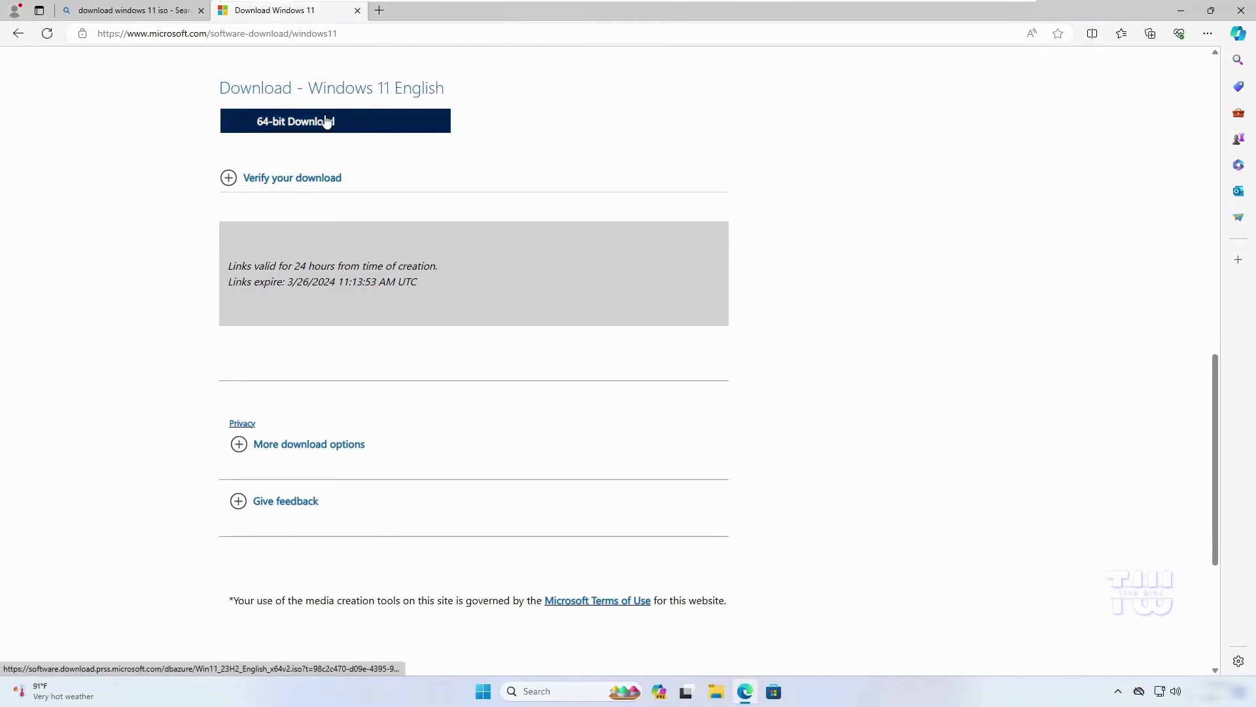
pyautogui.scroll(3, 312, 138)
pyautogui.click(298, 314)
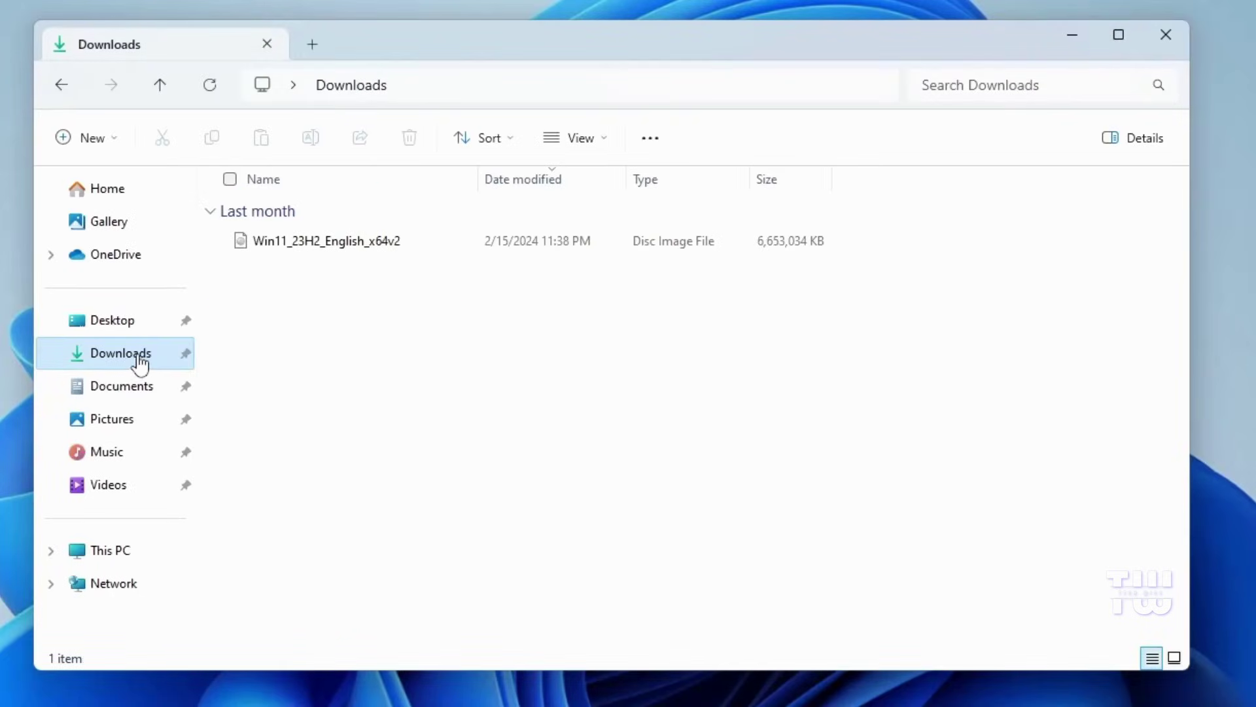
# Mount the Win11_23H2_English_x64v2 ISO and run its setup with administrator approval.
pyautogui.click(267, 245)
pyautogui.rightClick(293, 247)
pyautogui.click(379, 320)
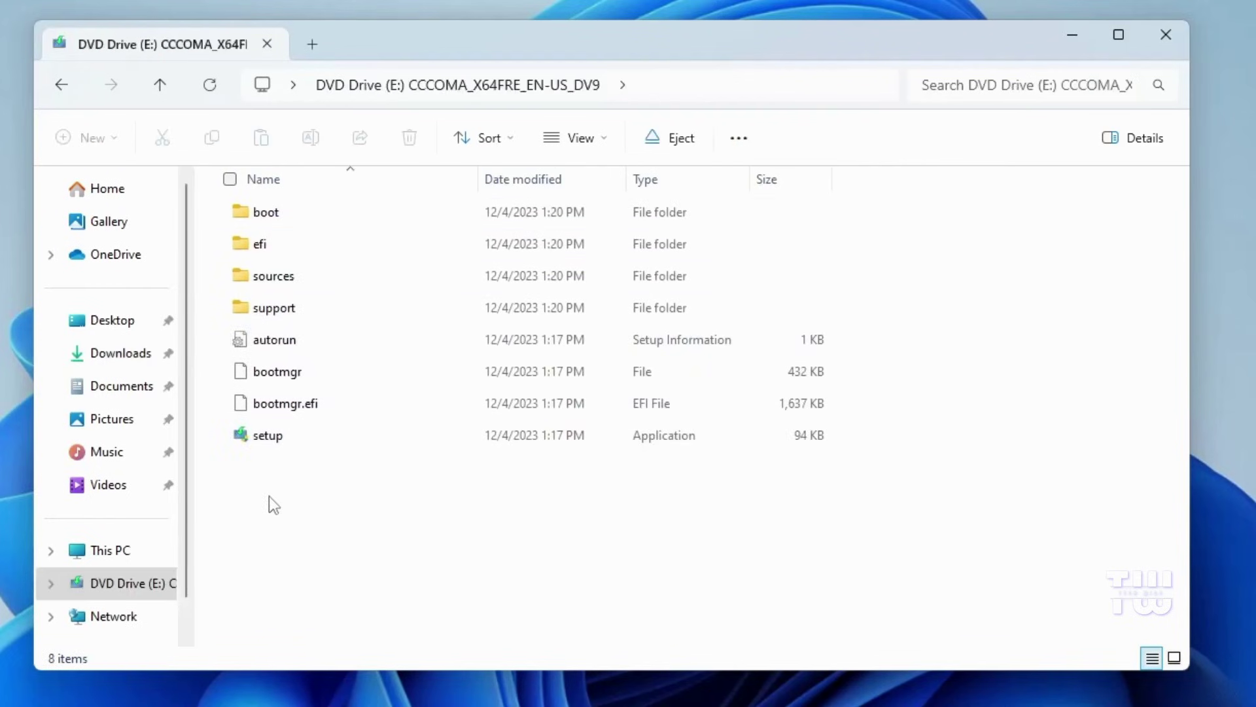
pyautogui.doubleClick(289, 441)
pyautogui.click(485, 533)
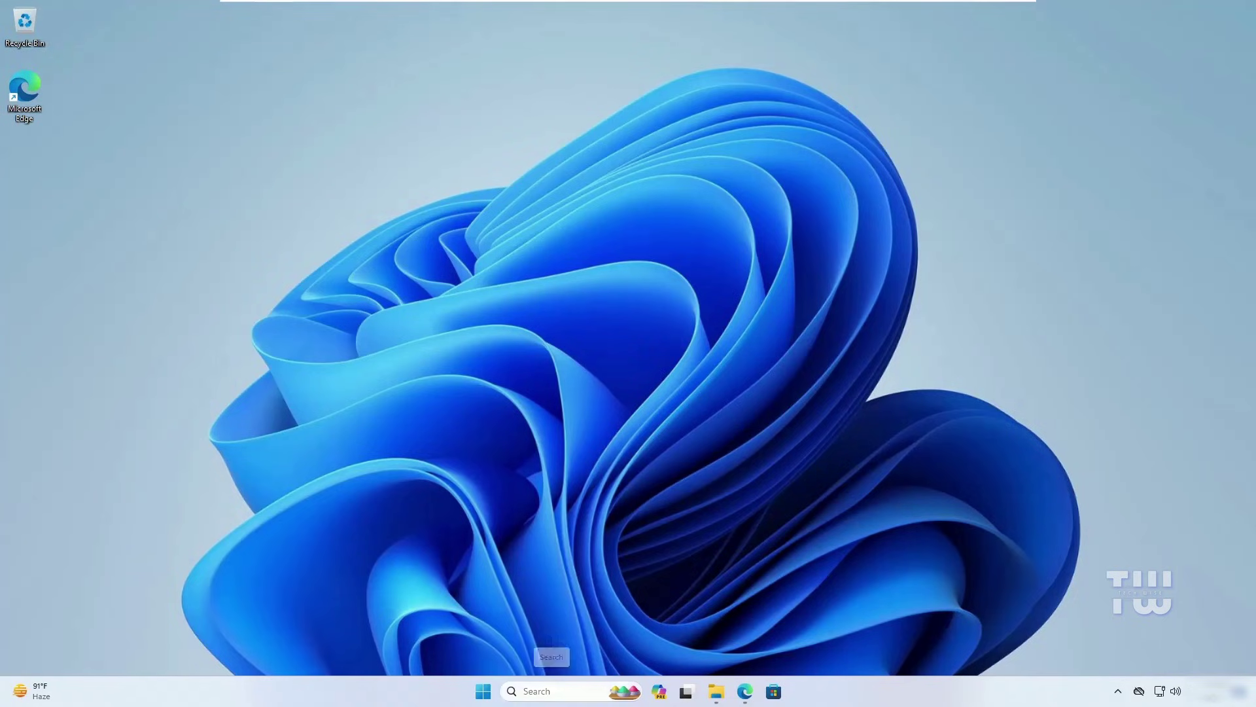
# Search 'activate', confirm Windows 11 Pro shows Active in Settings, then close Settings.
pyautogui.click(553, 691)
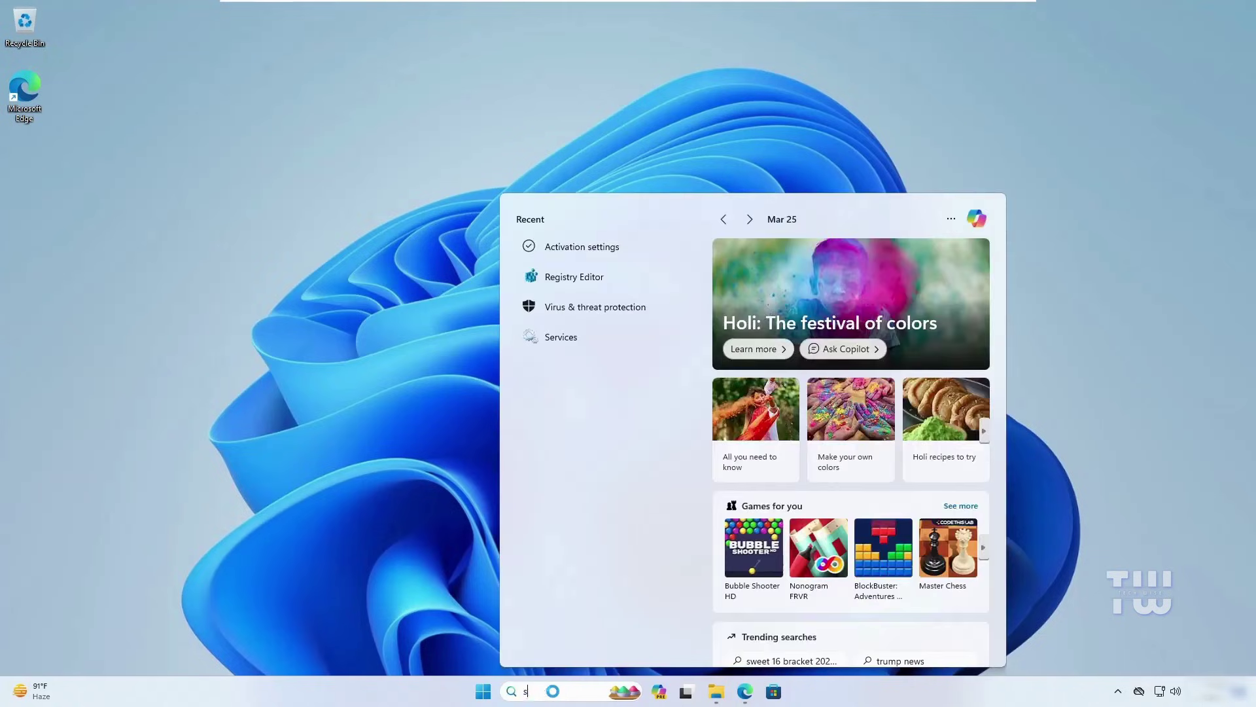
pyautogui.write('activate')
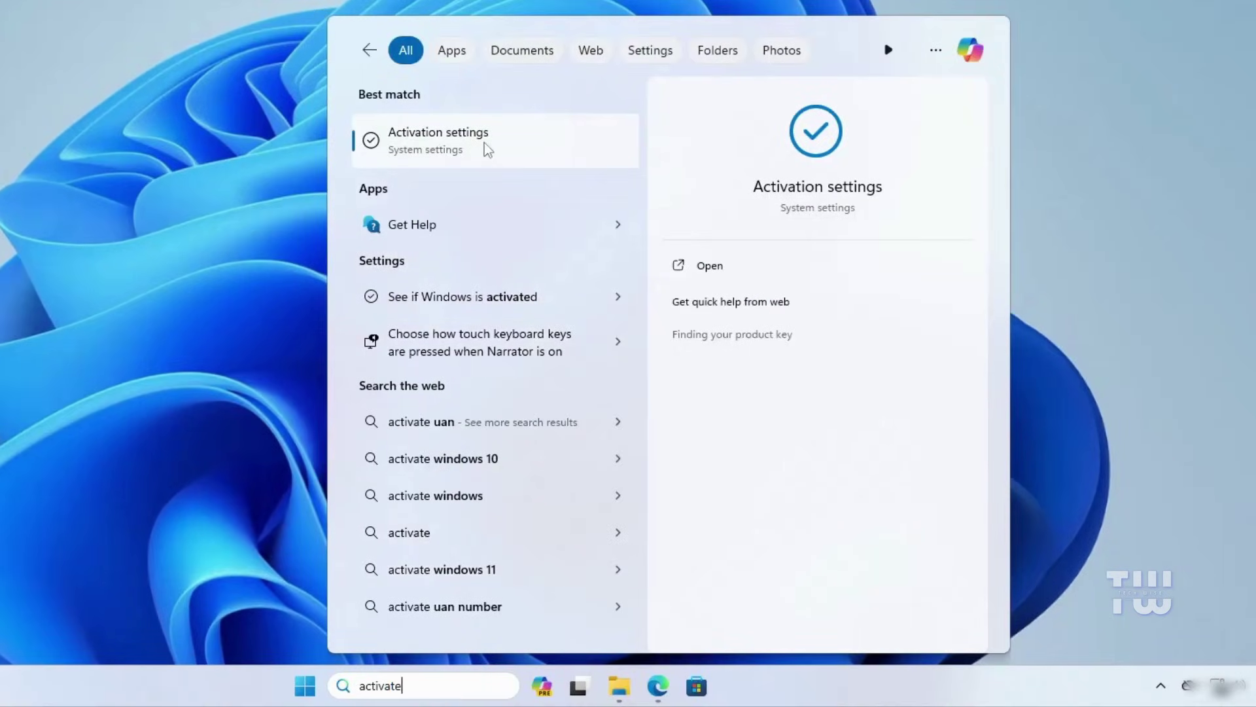
pyautogui.click(490, 152)
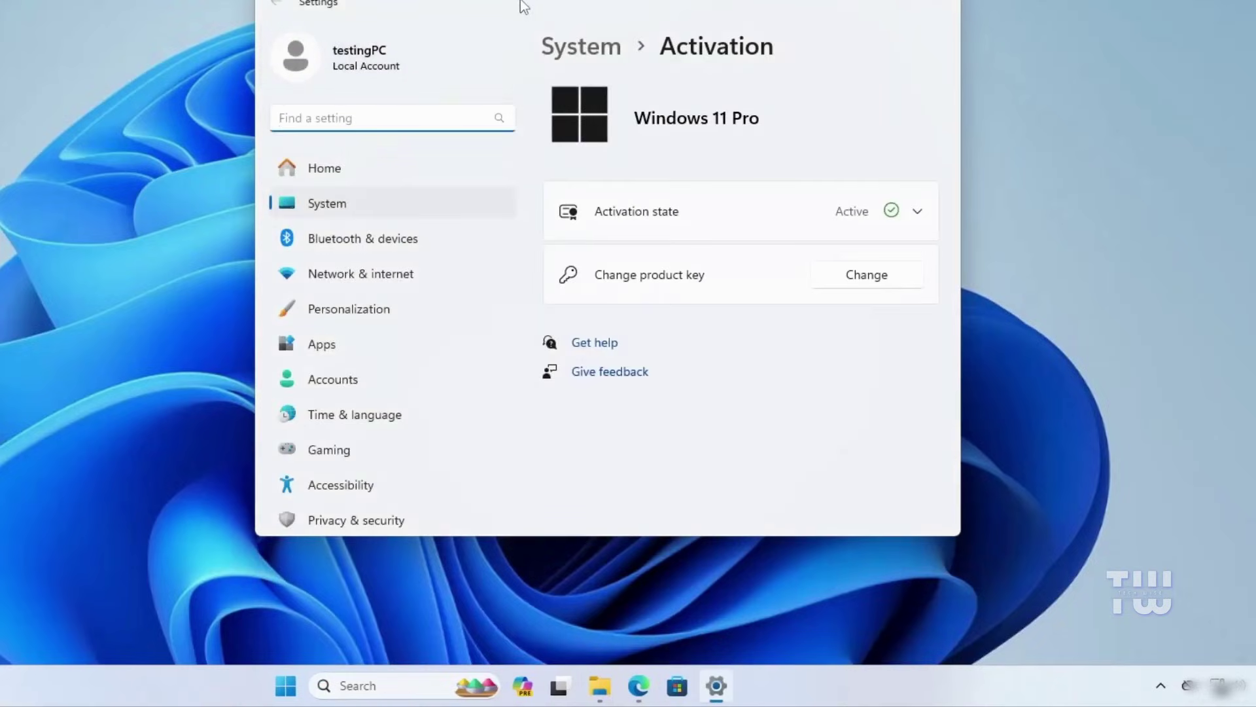
pyautogui.moveTo(519, 6); pyautogui.dragTo(396, 0)
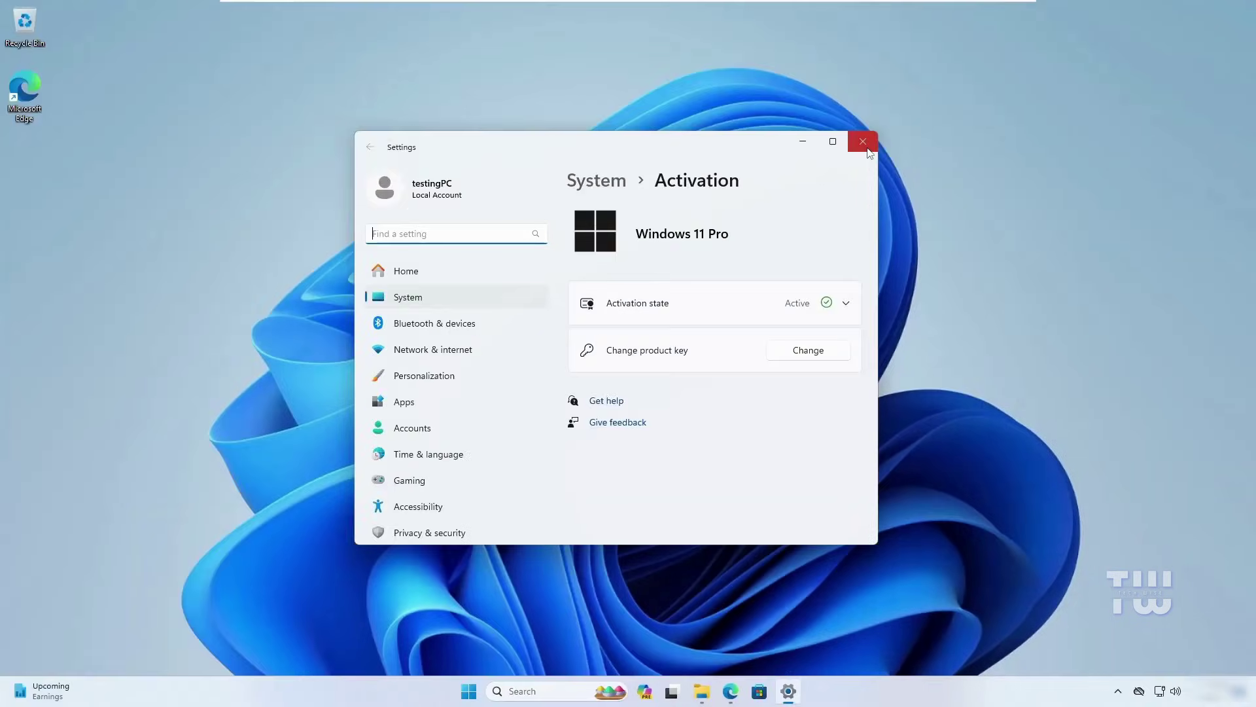
pyautogui.click(807, 0)
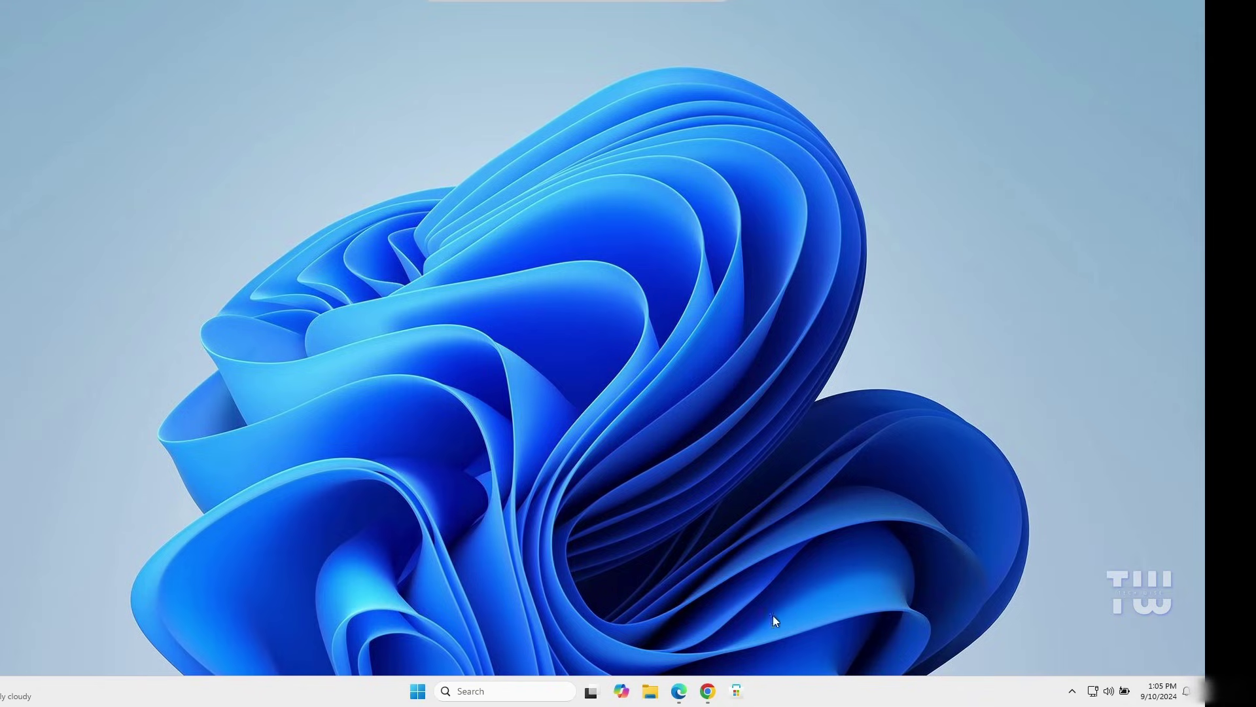
# On atlasos.net, download the Atlas Playbook and AME Wizard zips from the direct links.
pyautogui.click(679, 691)
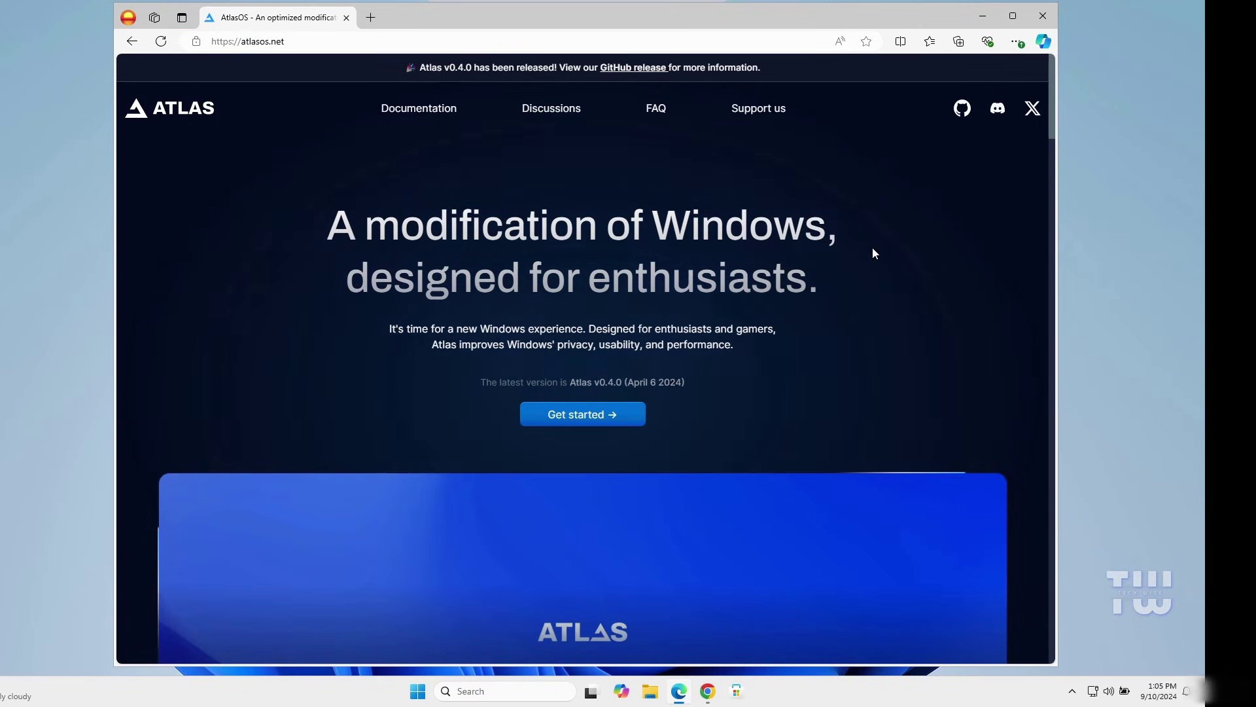
pyautogui.click(604, 418)
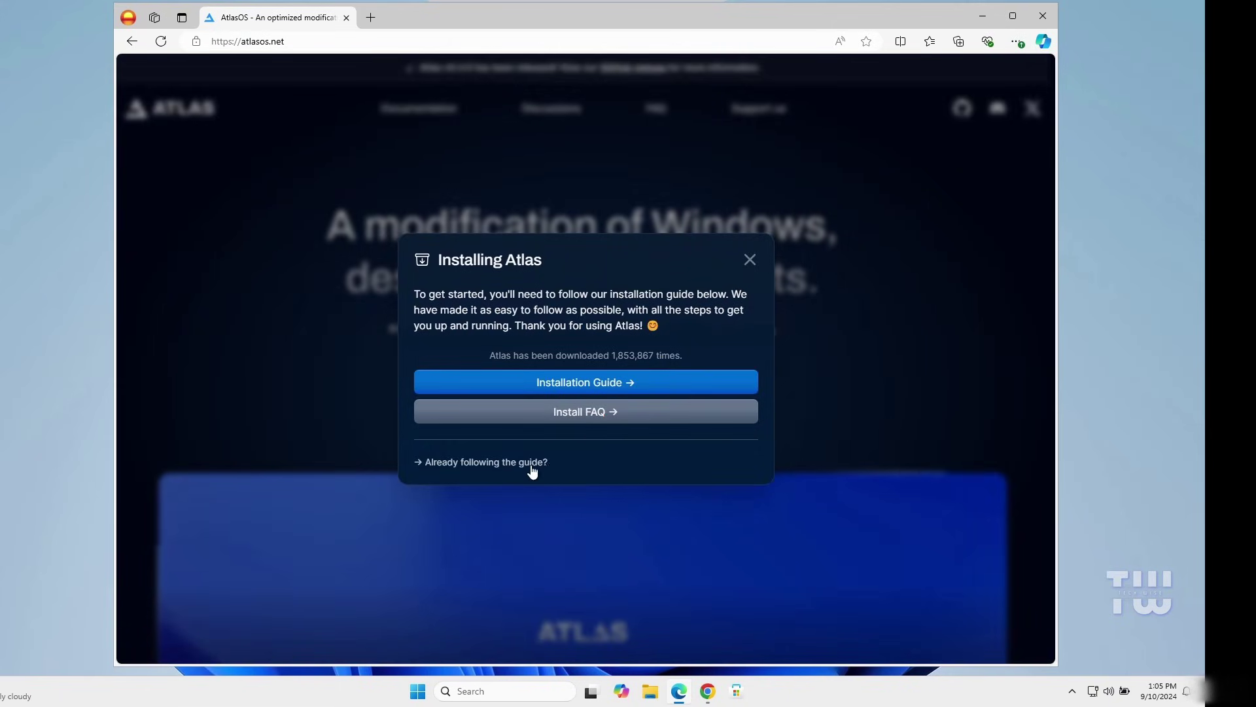
pyautogui.click(485, 467)
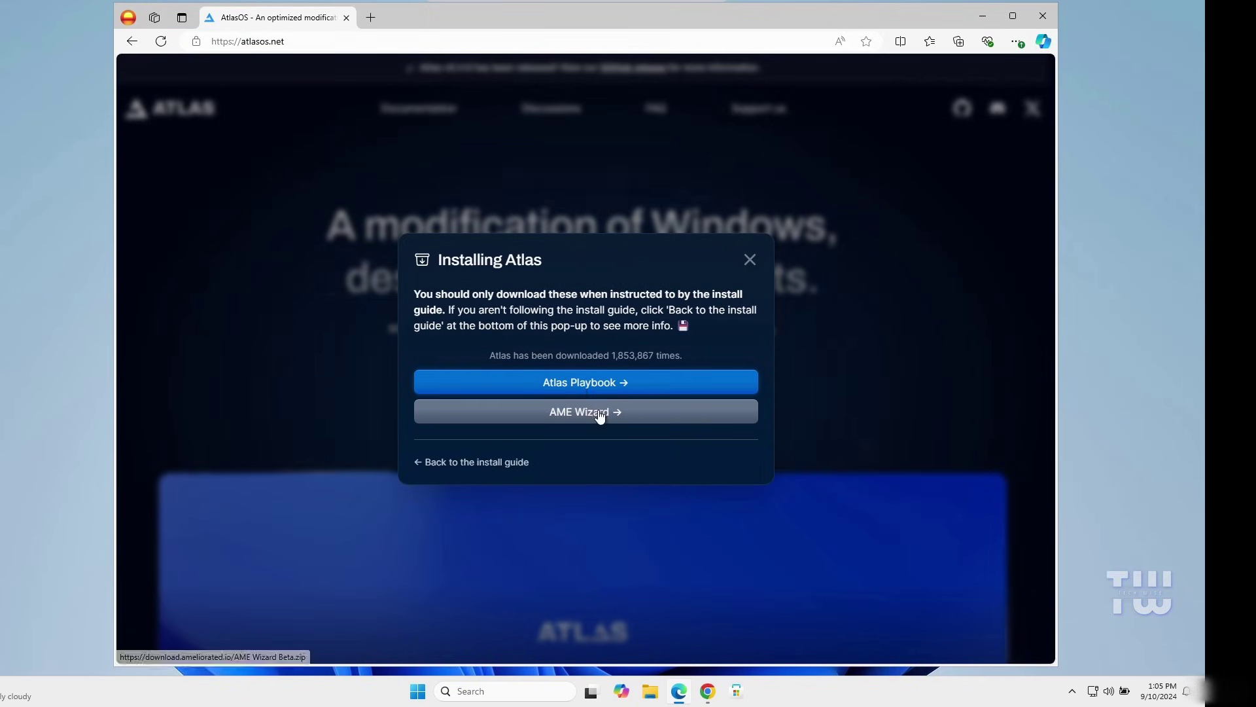
pyautogui.click(530, 389)
pyautogui.click(530, 409)
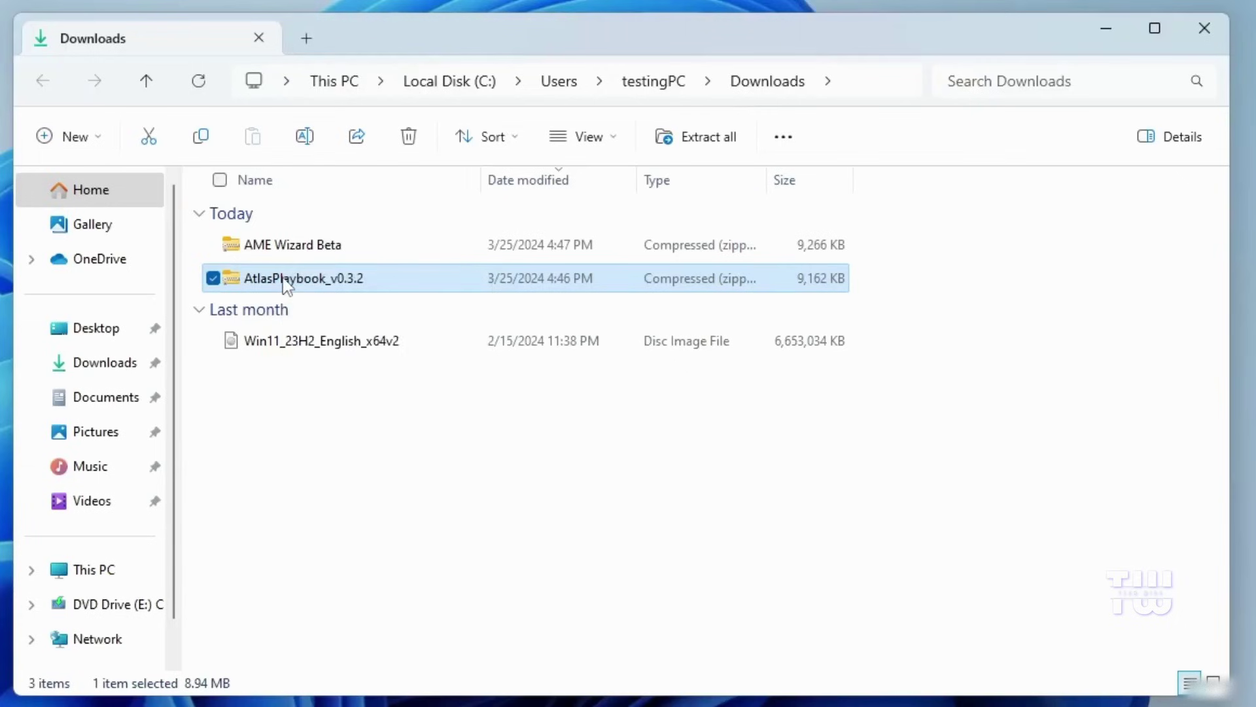
# Extract the AtlasPlaybook_v0.3.2 archive into its default folder.
pyautogui.rightClick(283, 285)
pyautogui.click(362, 520)
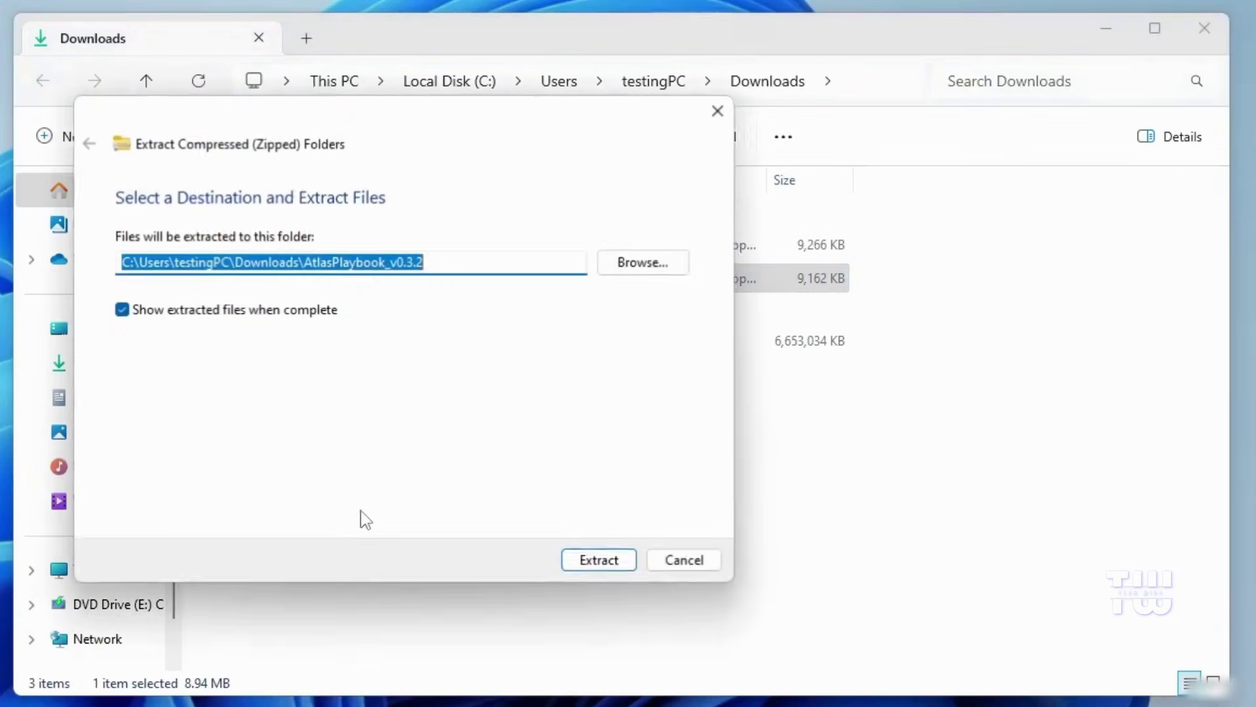
pyautogui.click(607, 564)
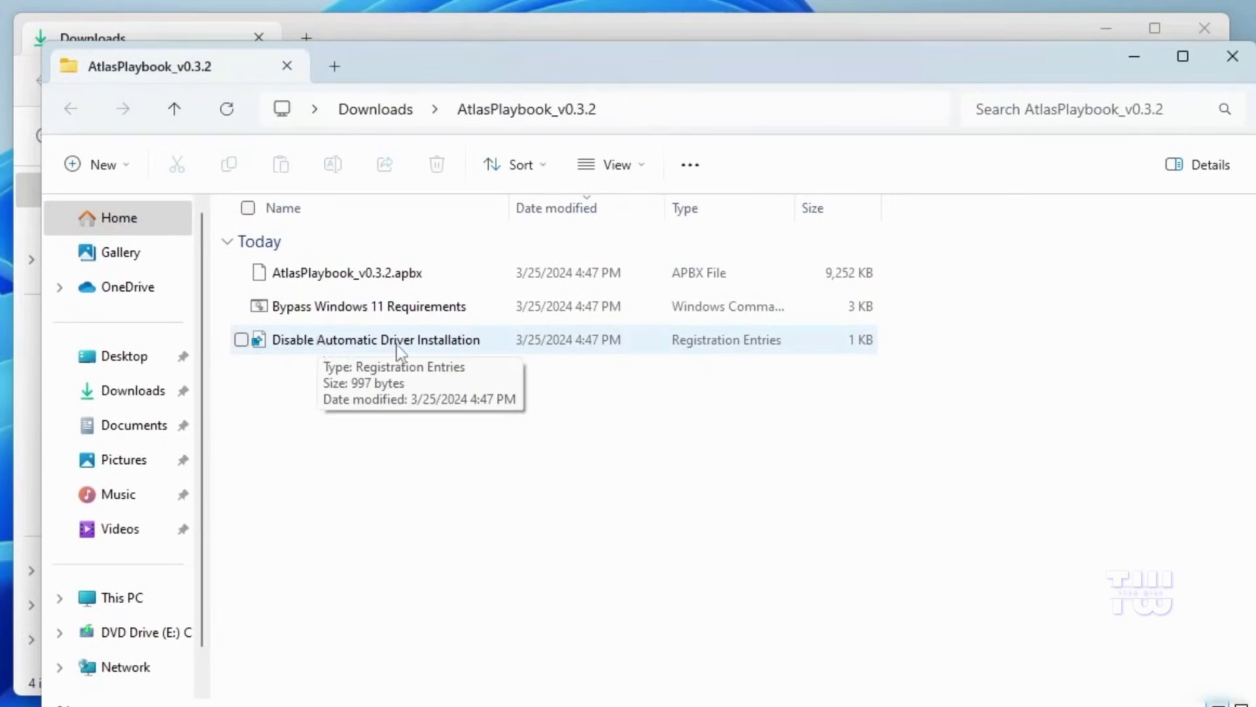
# Merge the Disable Automatic Driver Installation registry file into the system and close the playbook folder.
pyautogui.doubleClick(416, 341)
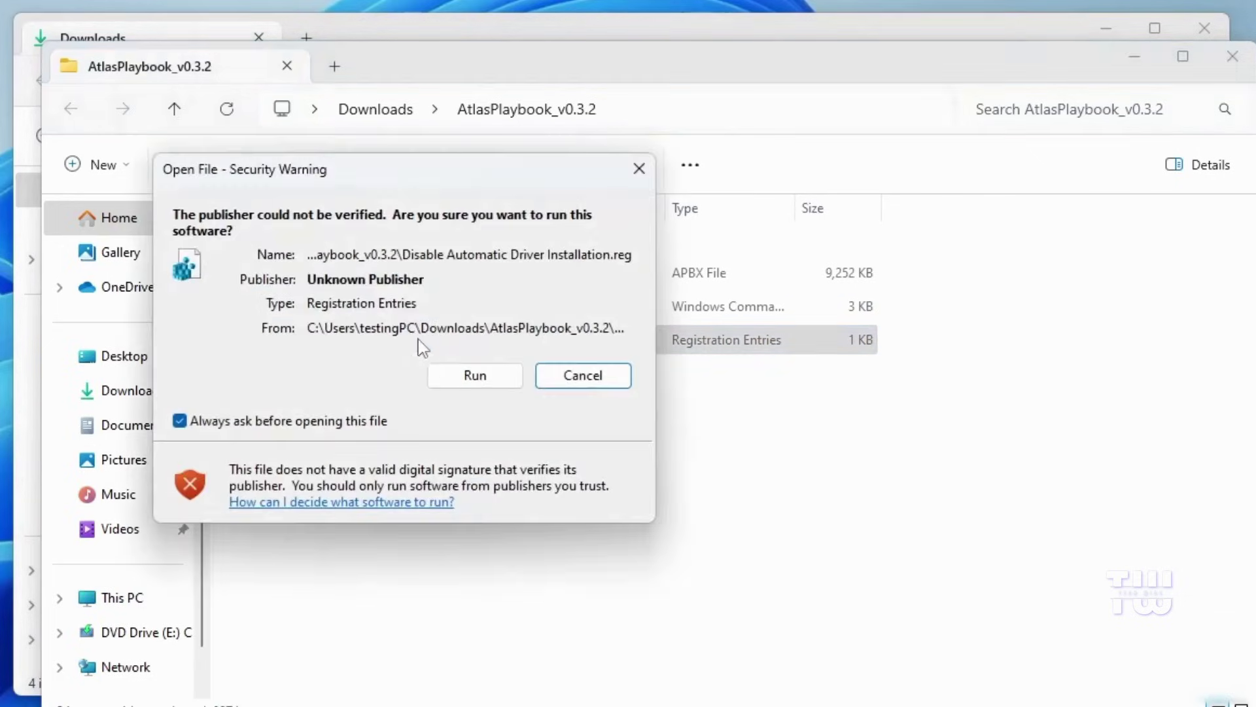
pyautogui.click(464, 375)
pyautogui.click(383, 525)
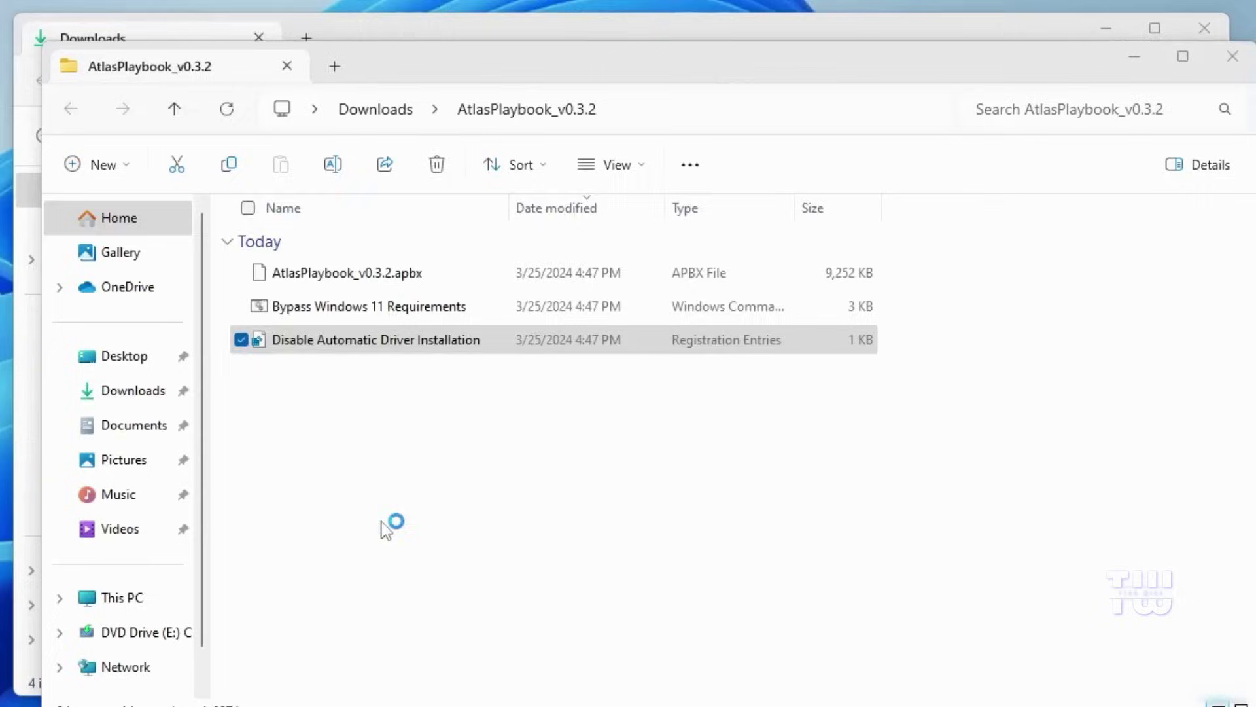
pyautogui.click(578, 387)
pyautogui.click(667, 366)
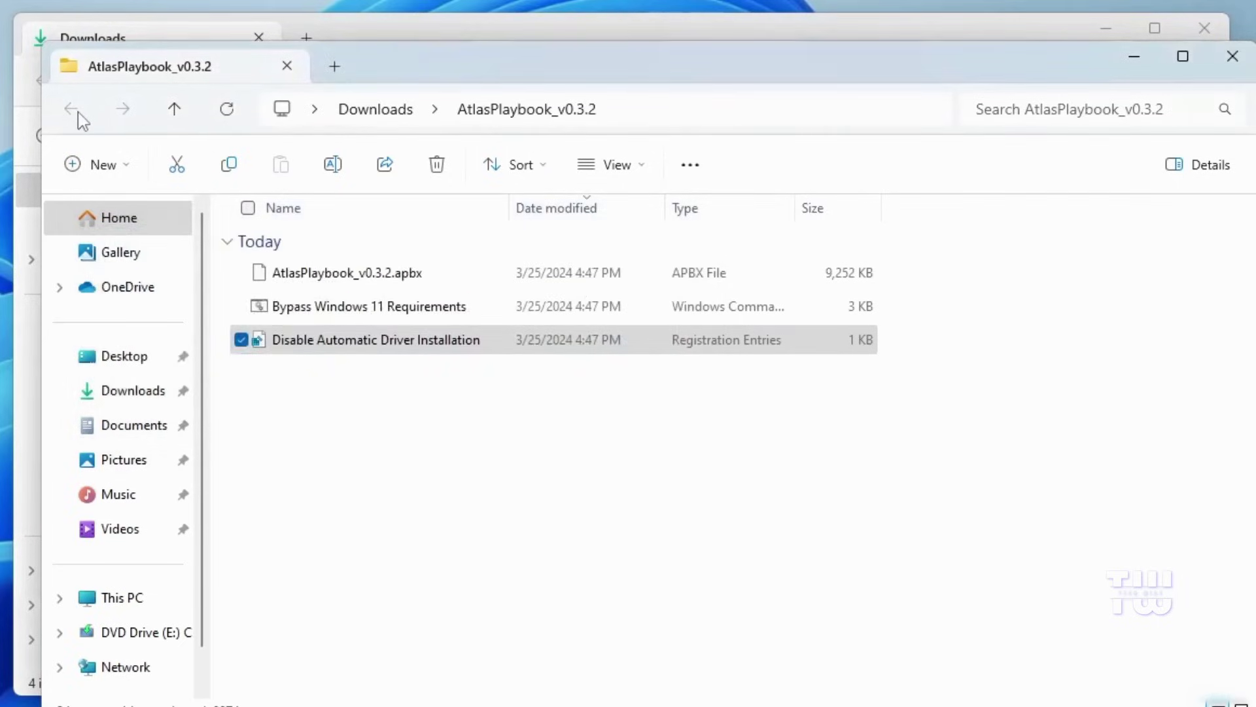
pyautogui.click(1232, 57)
pyautogui.click(293, 255)
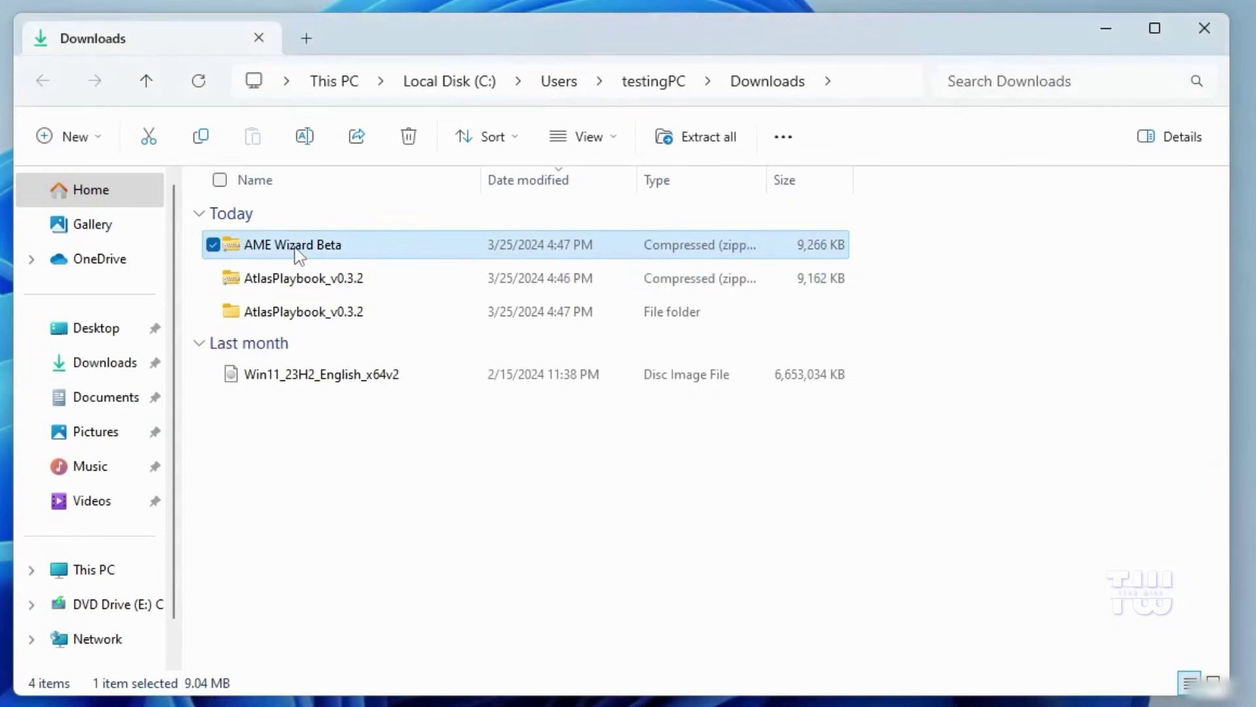
# Extract the AME Wizard Beta zip and run AME Wizard Beta.exe as administrator.
pyautogui.rightClick(295, 249)
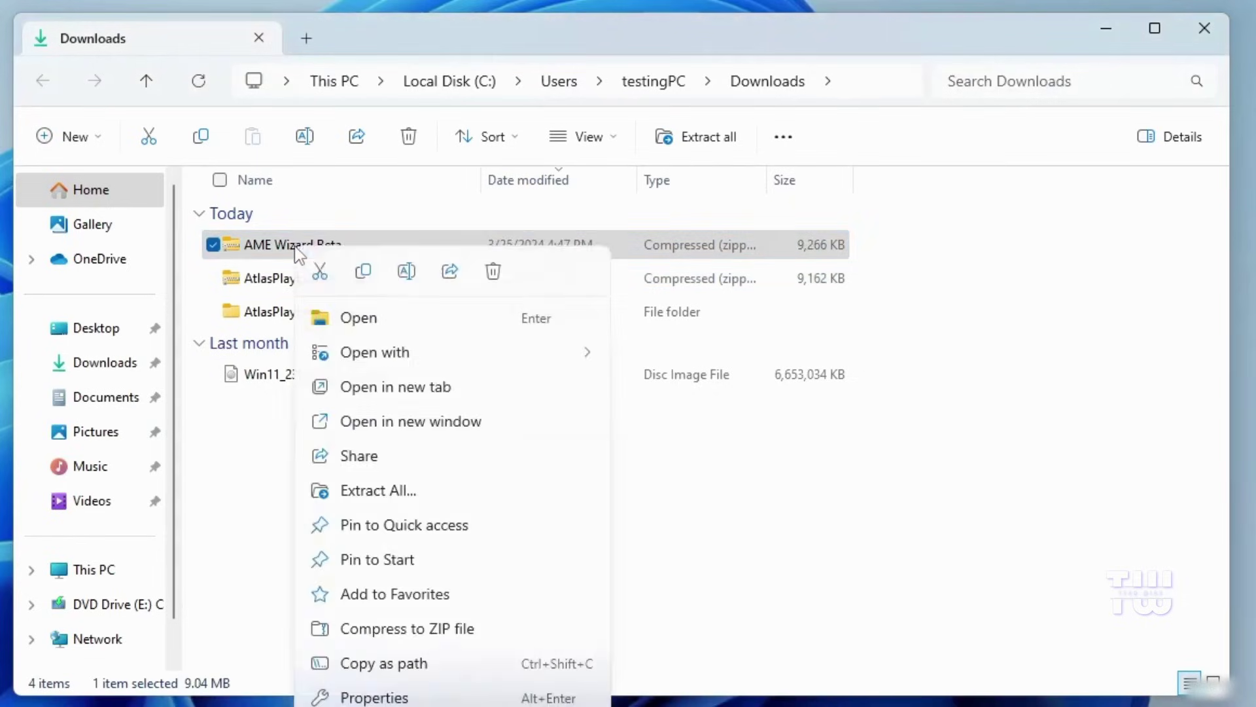
pyautogui.click(392, 490)
pyautogui.click(588, 556)
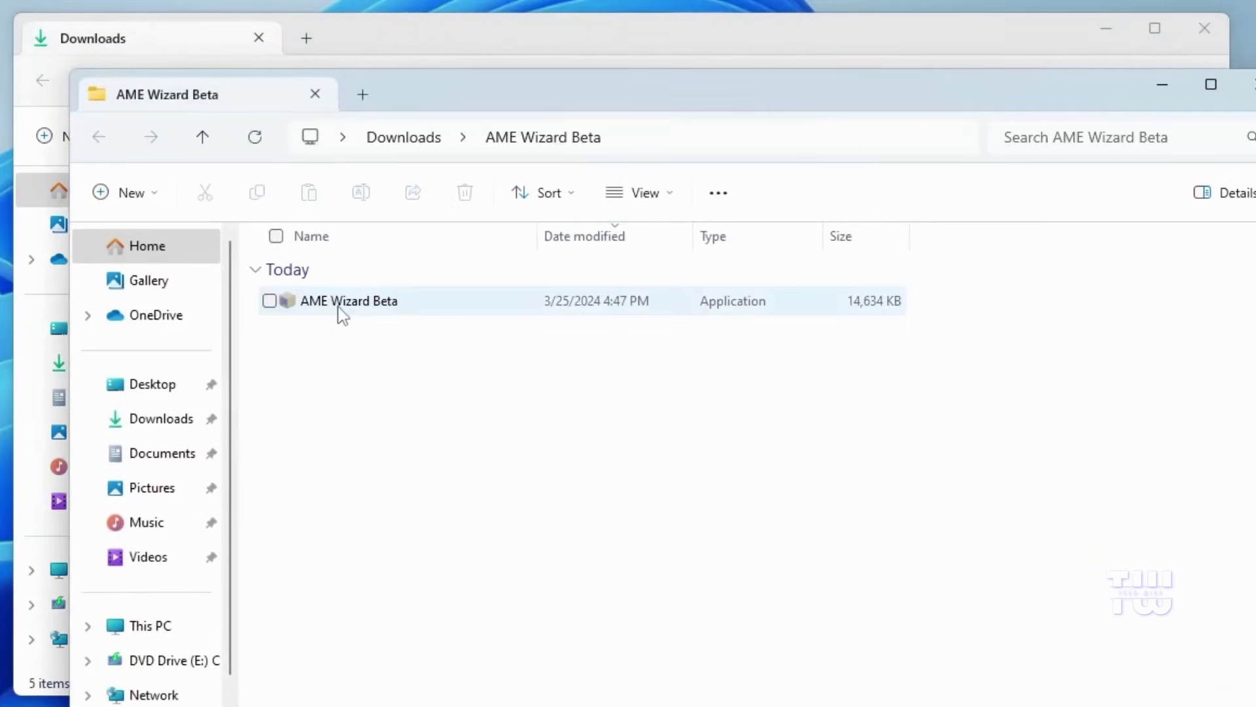
pyautogui.doubleClick(394, 305)
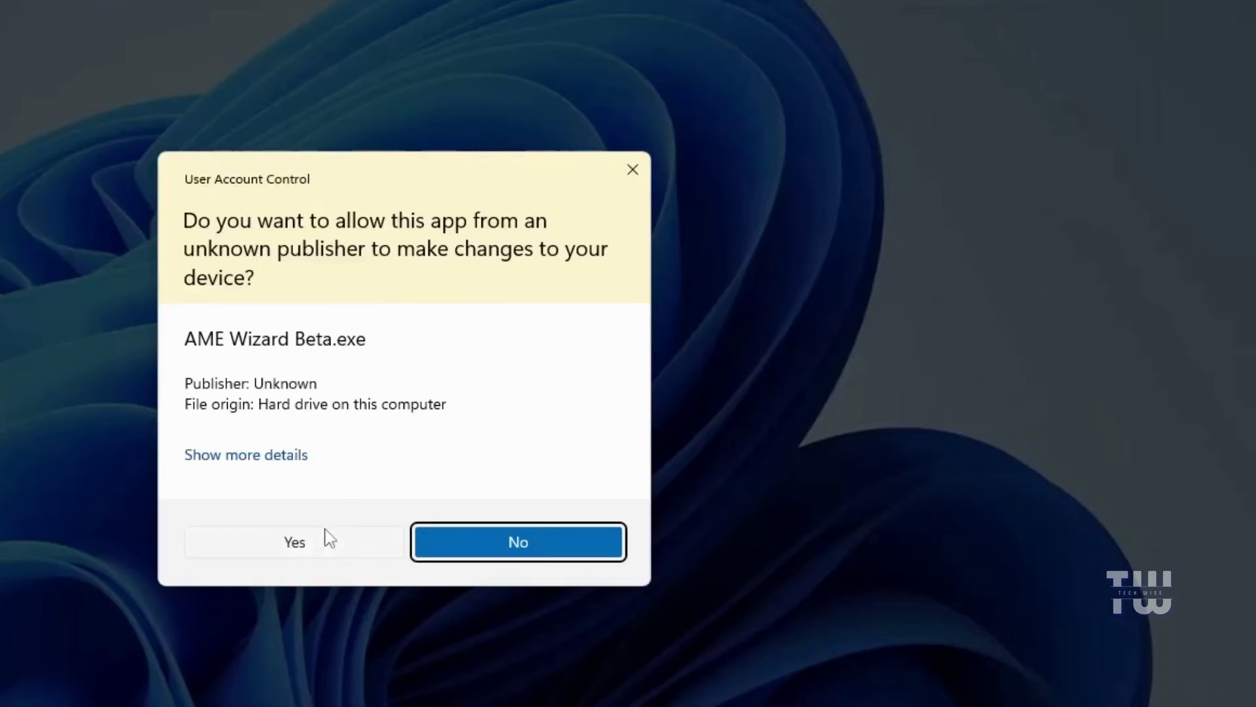
pyautogui.click(326, 536)
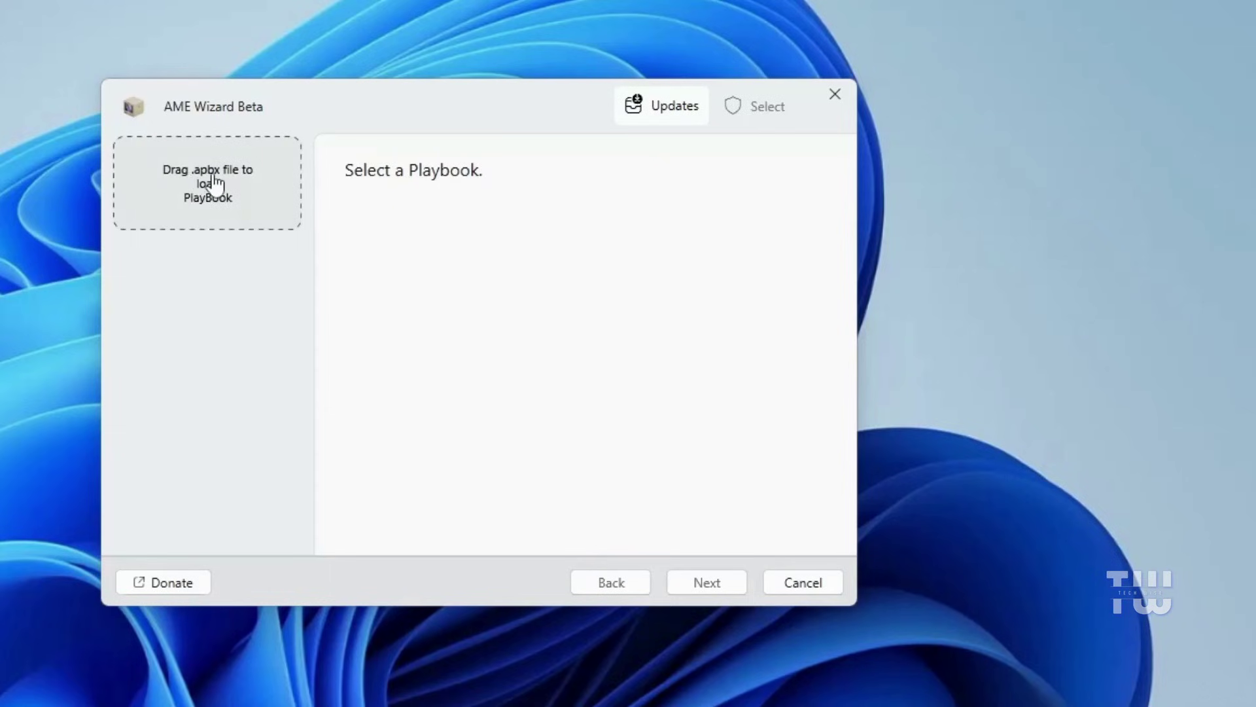
# Load AtlasPlaybook_v0.3.2.apbx from Downloads and open Windows Security's Virus & threat protection settings.
pyautogui.click(233, 196)
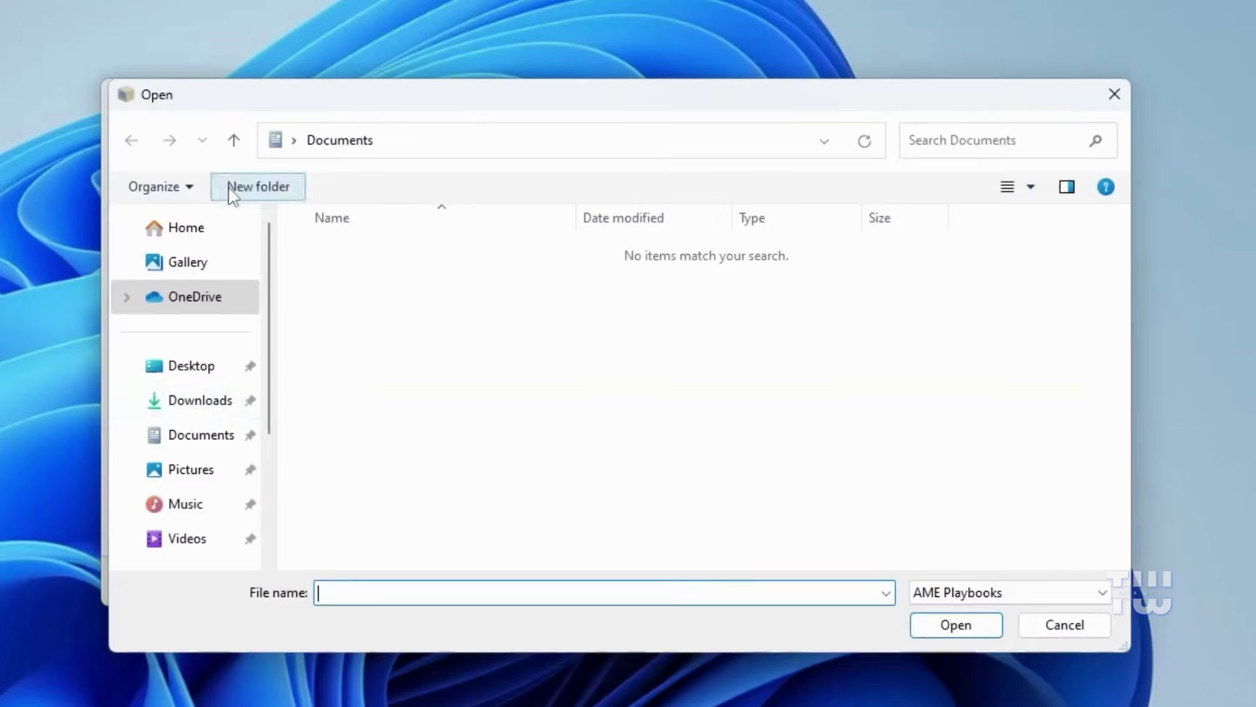
pyautogui.click(195, 413)
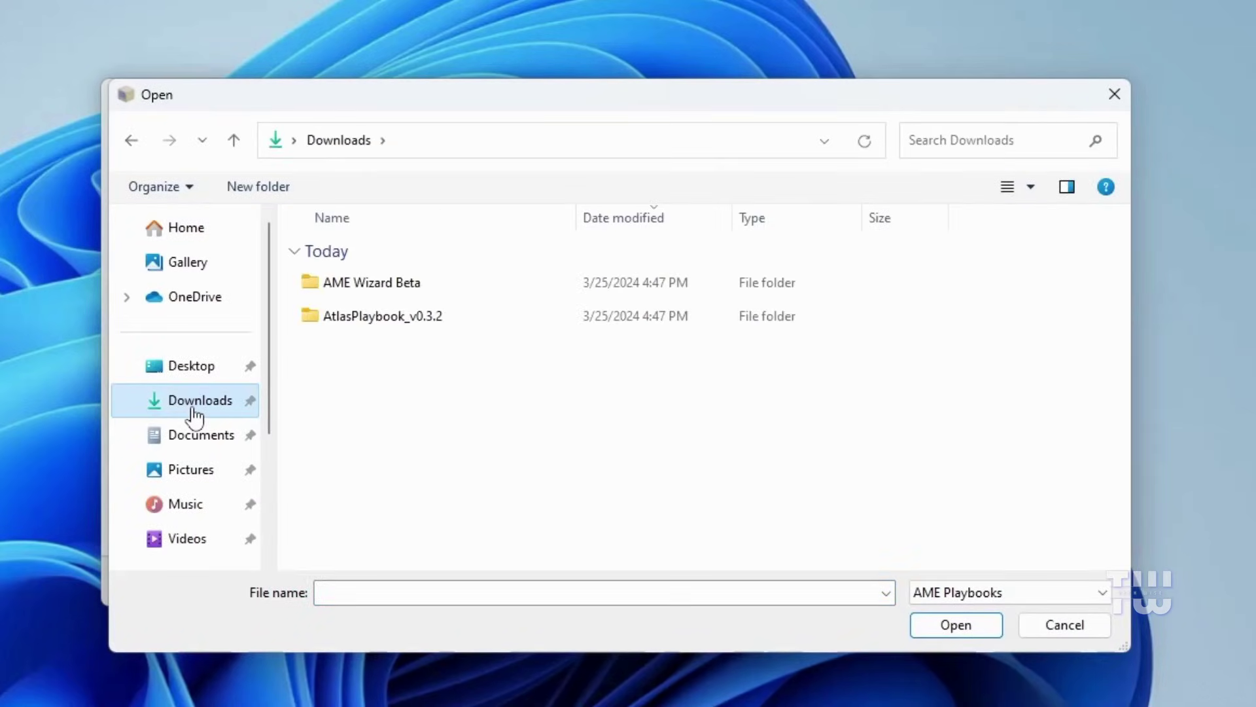
pyautogui.doubleClick(377, 322)
pyautogui.click(374, 294)
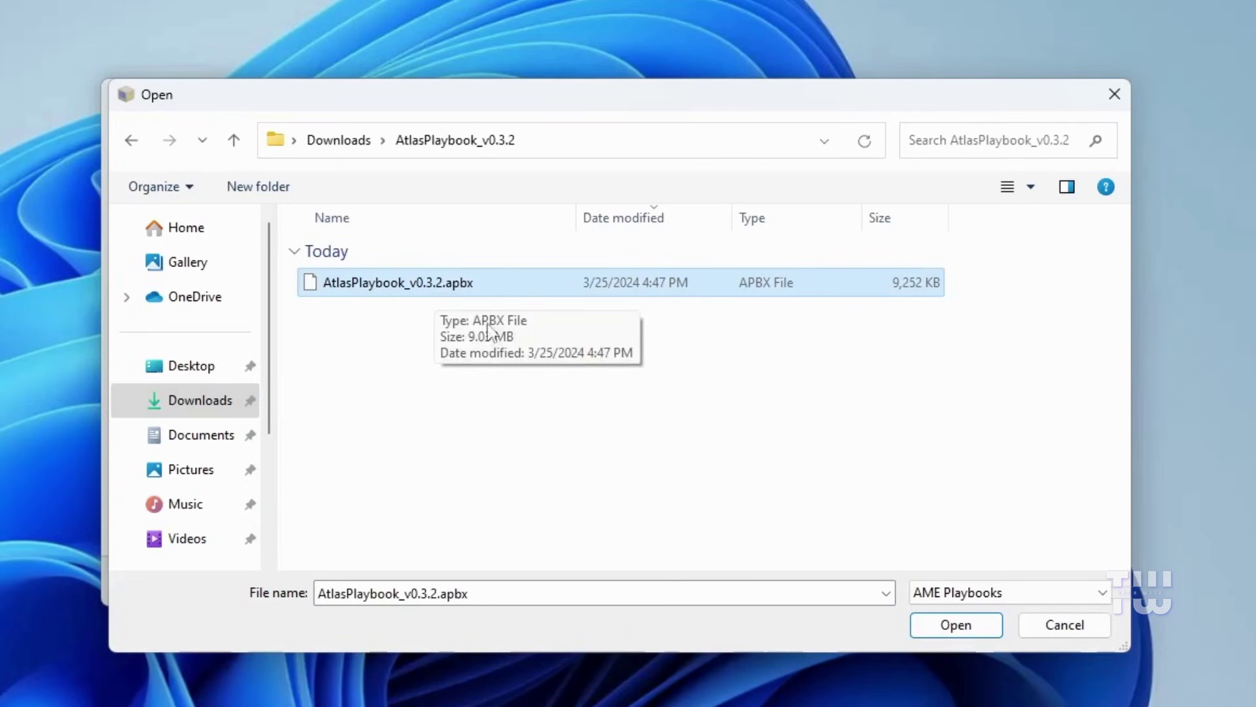
pyautogui.click(961, 628)
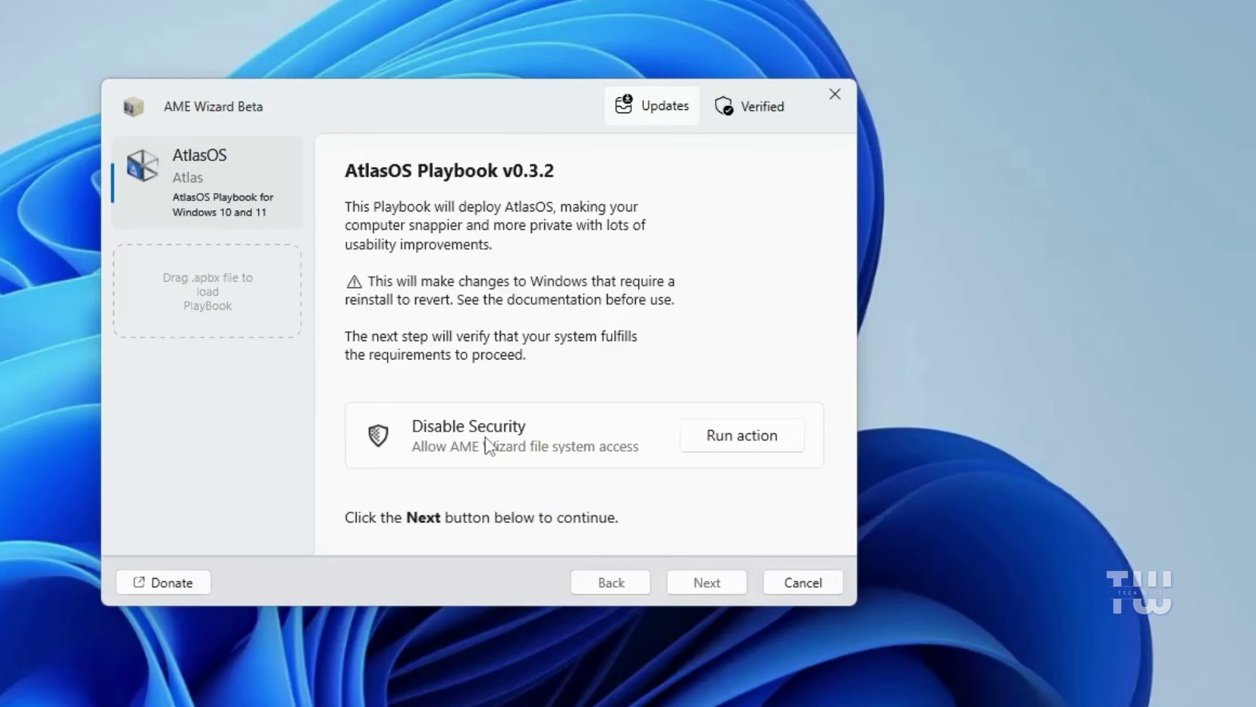
pyautogui.click(725, 437)
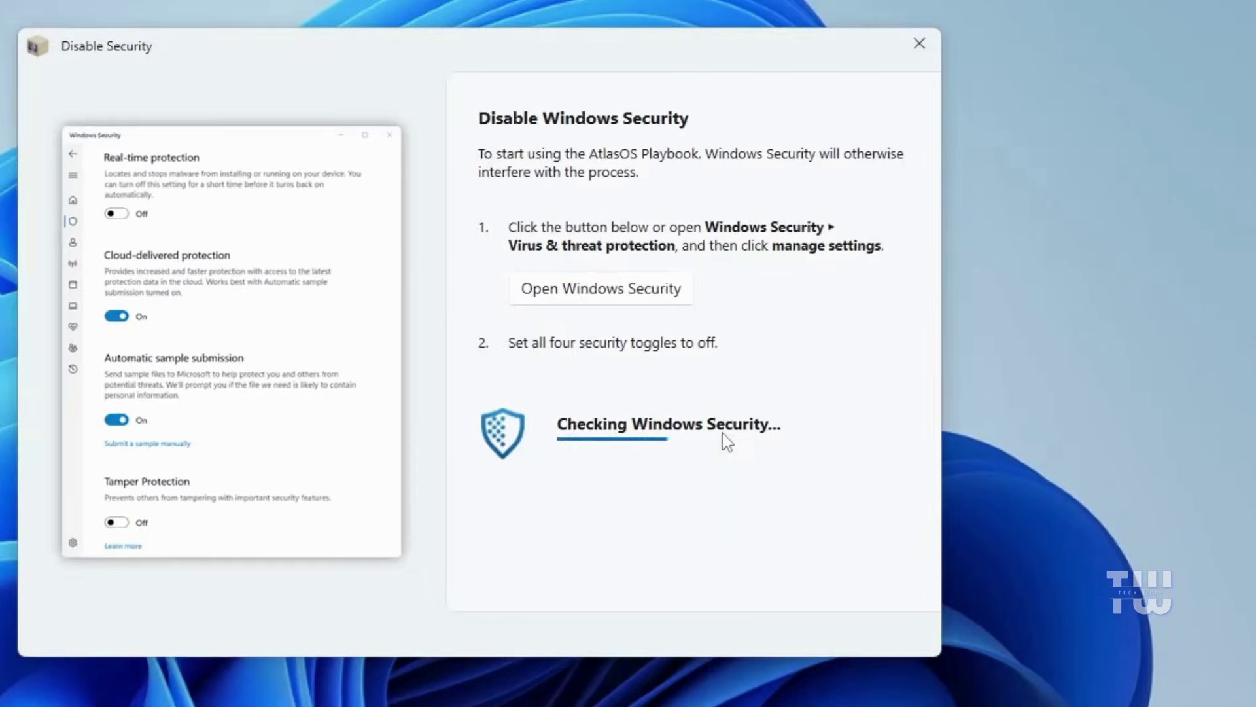
pyautogui.click(543, 294)
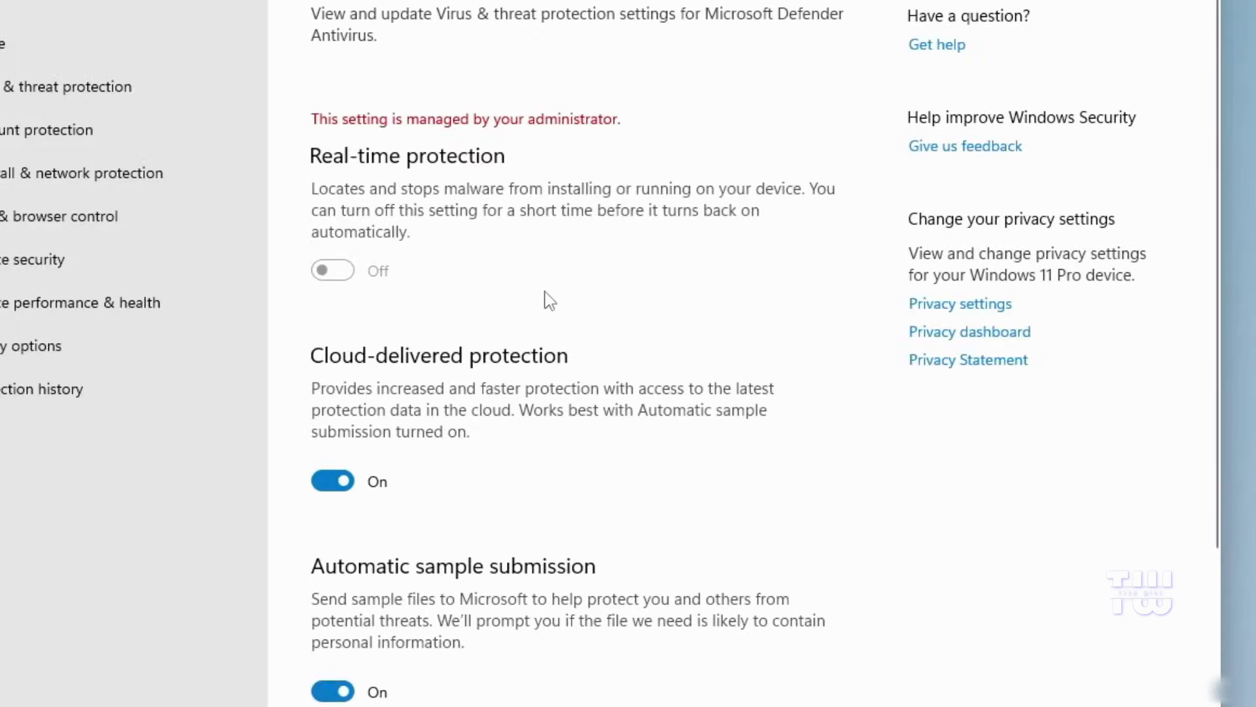
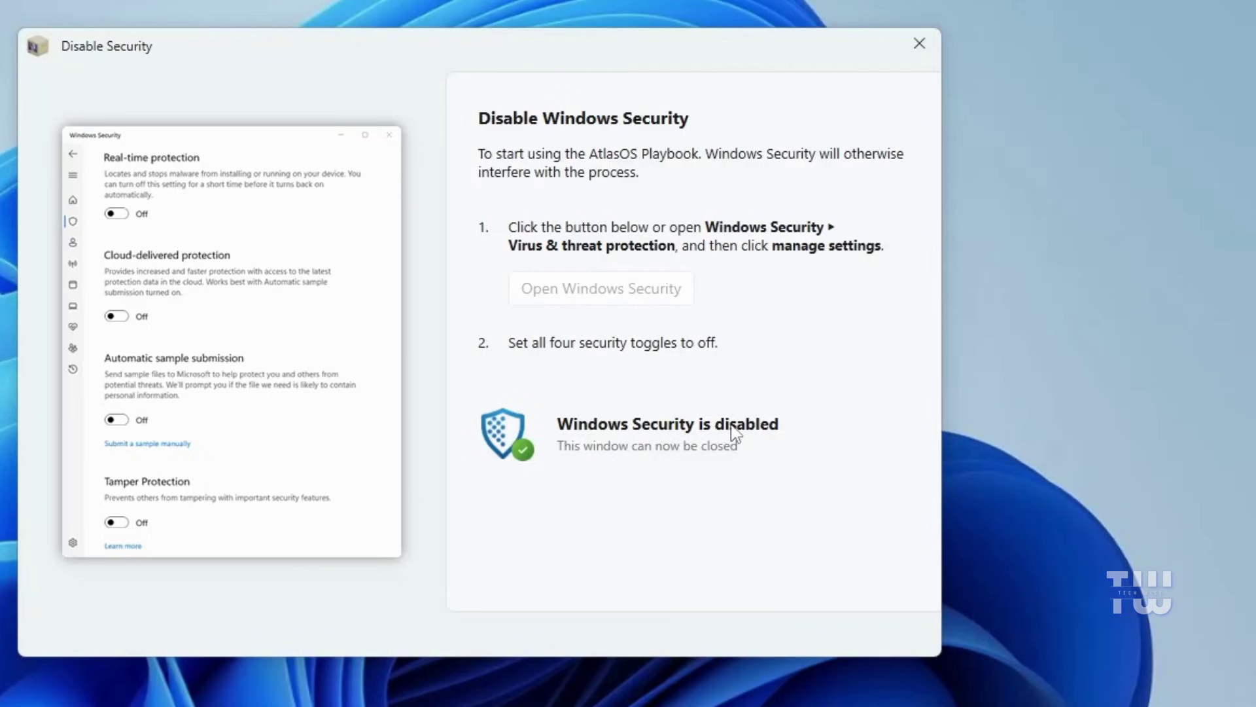
# Close the security-disabled confirmation and continue to the Windows build and activation check.
pyautogui.click(919, 46)
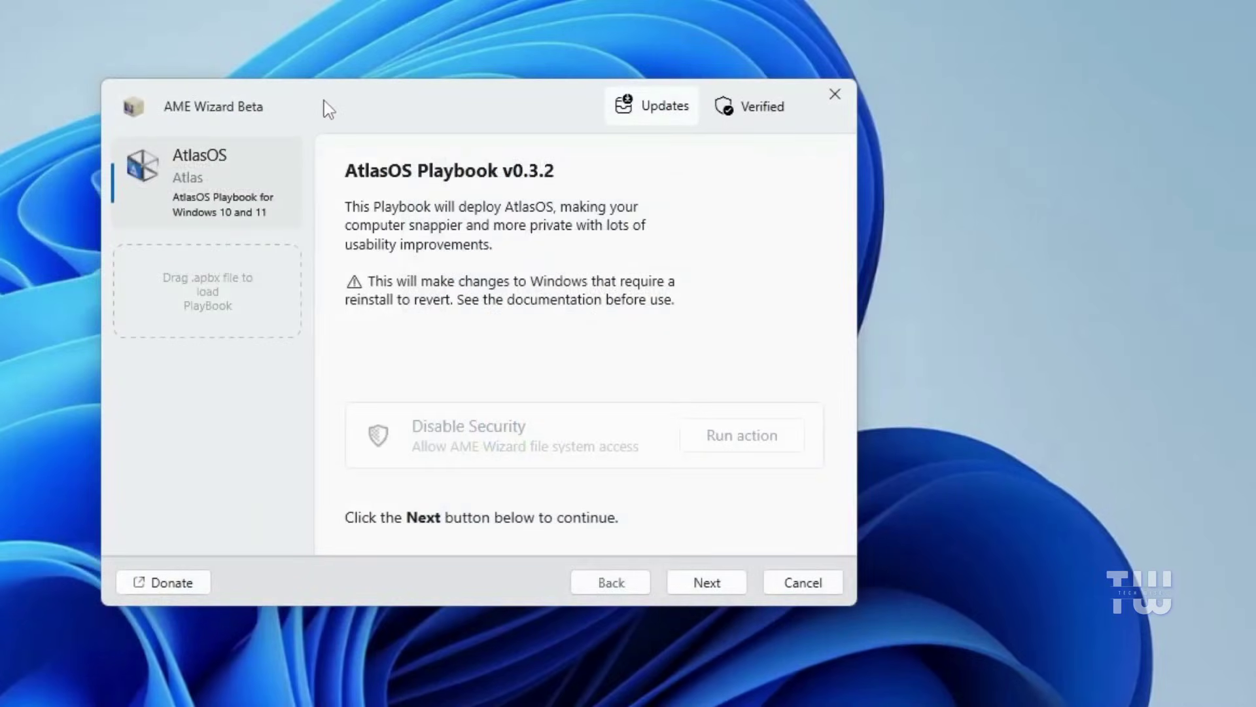
pyautogui.moveTo(324, 100); pyautogui.dragTo(264, 96)
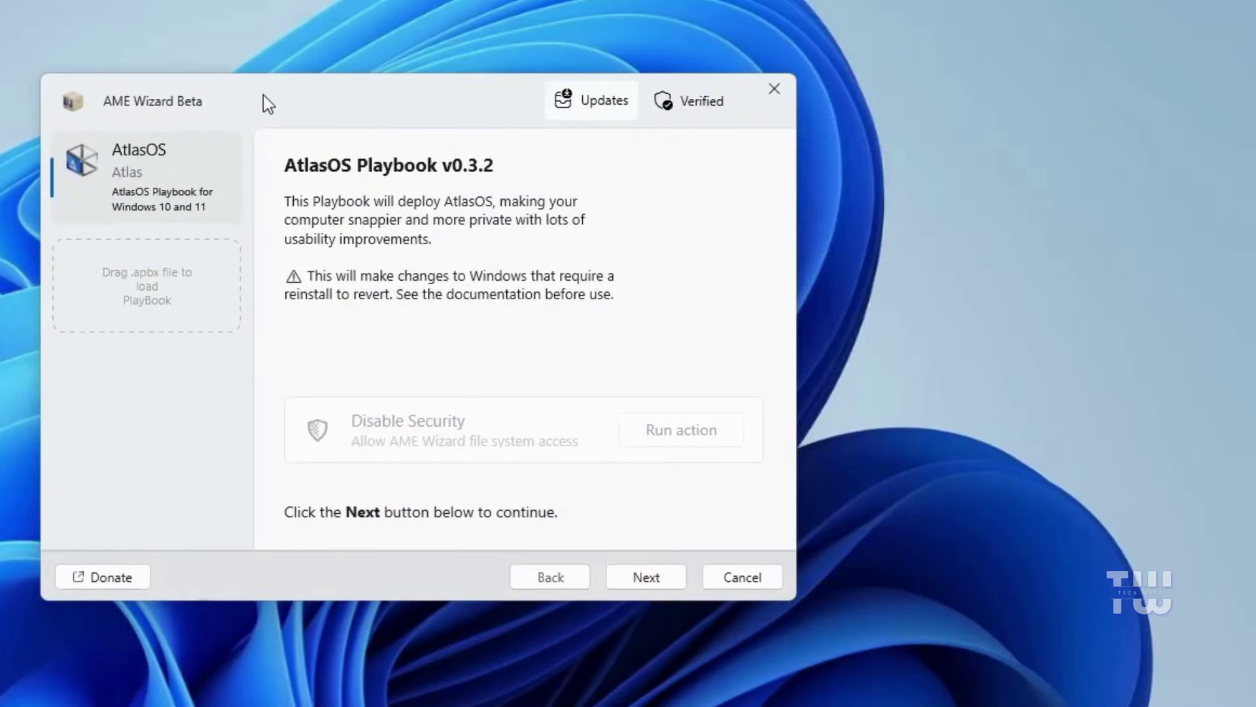
pyautogui.click(646, 576)
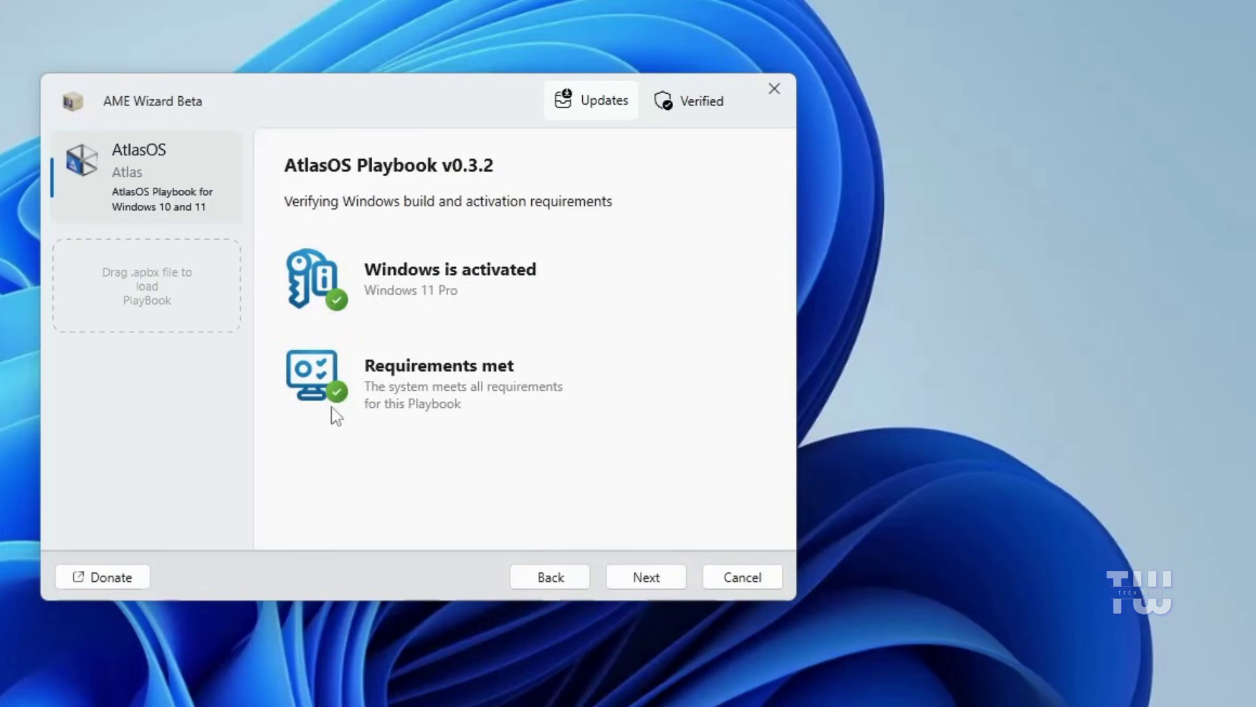
# Pass the verification checks and agree to the AtlasOS license agreement.
pyautogui.click(656, 583)
pyautogui.click(654, 579)
pyautogui.click(465, 404)
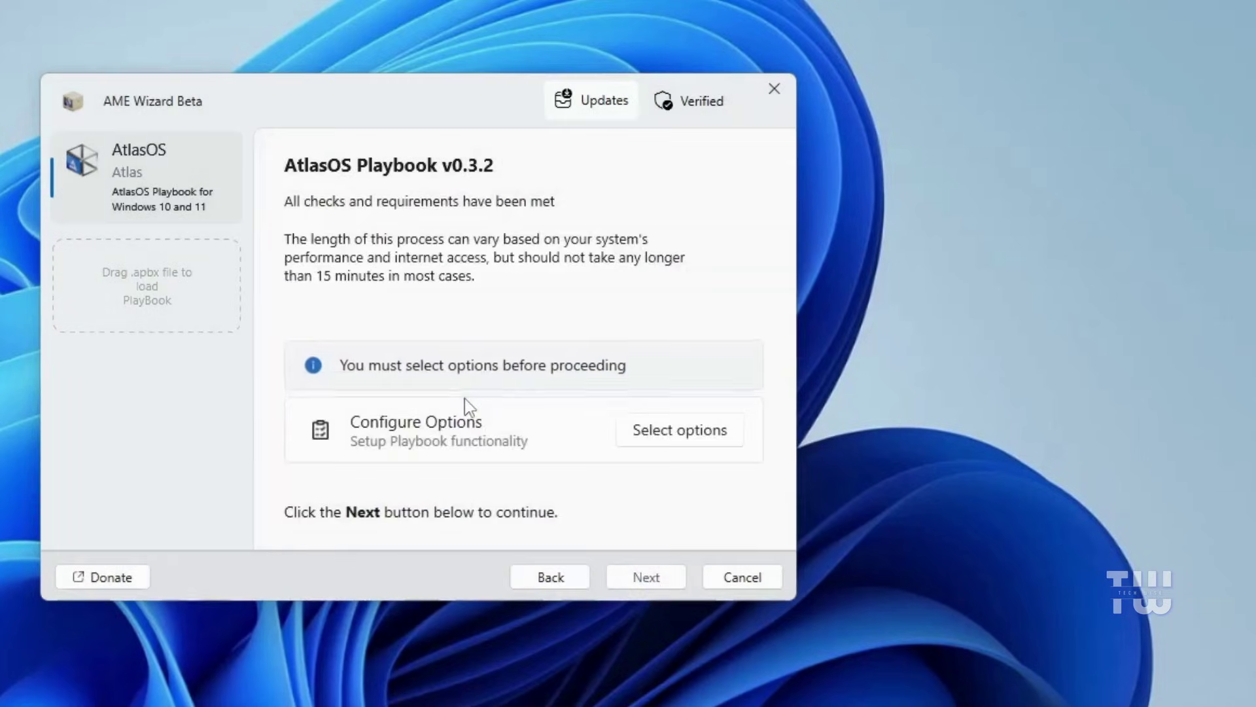
# Choose Enable Defender and Disable Core Isolation, keeping Edge removal, Bluetooth and power-saving options checked.
pyautogui.click(678, 435)
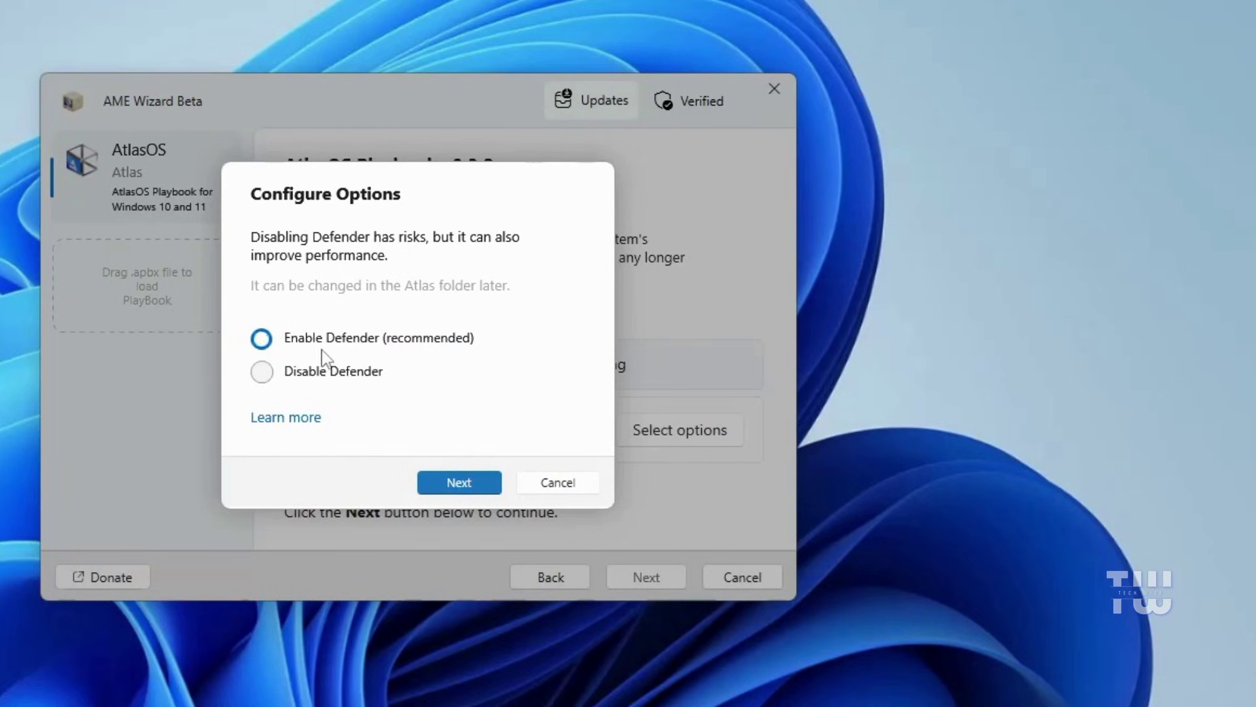
pyautogui.click(461, 484)
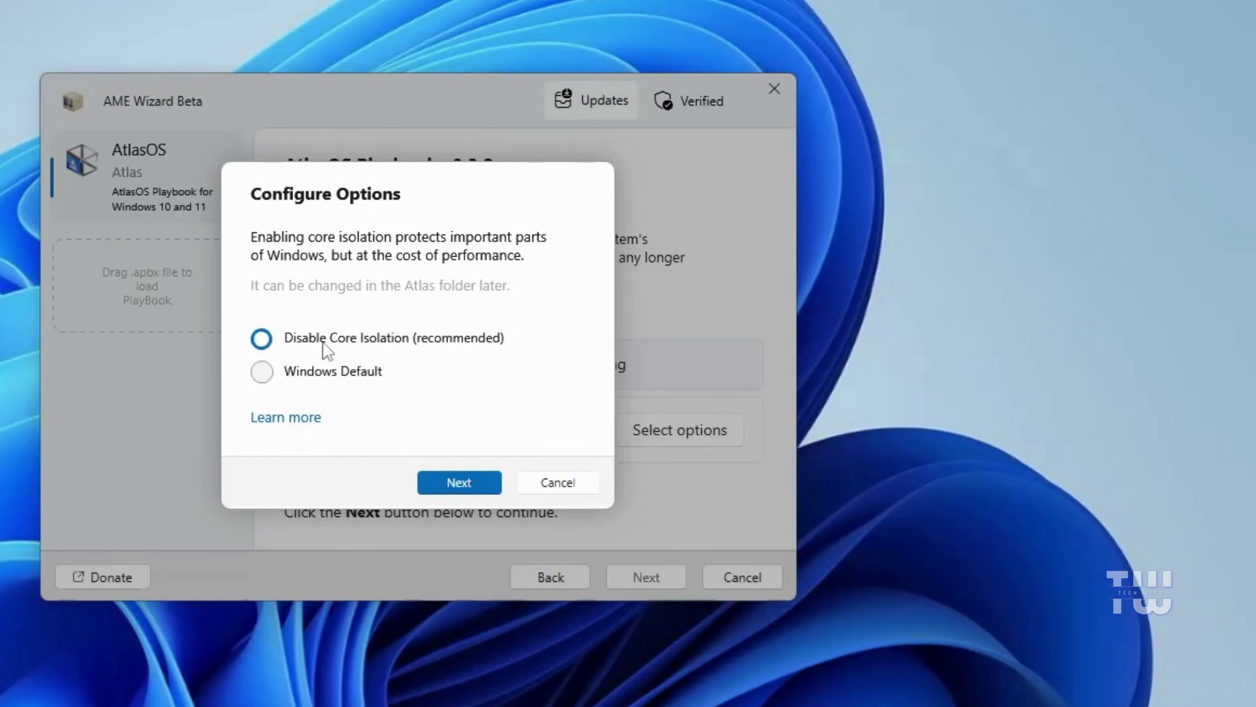
pyautogui.click(458, 483)
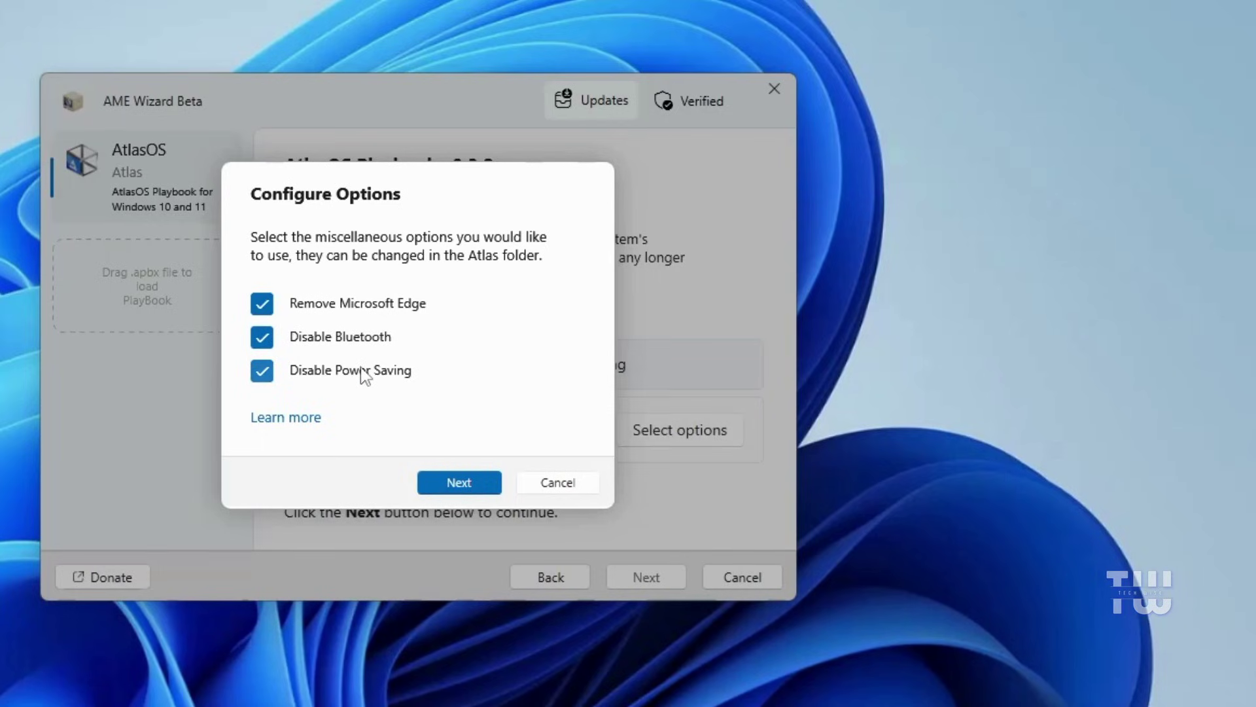
pyautogui.press('Return')
# Close the configuration options and run the AtlasOS Playbook v0.3.2 to the Atlas desktop.
pyautogui.click(461, 482)
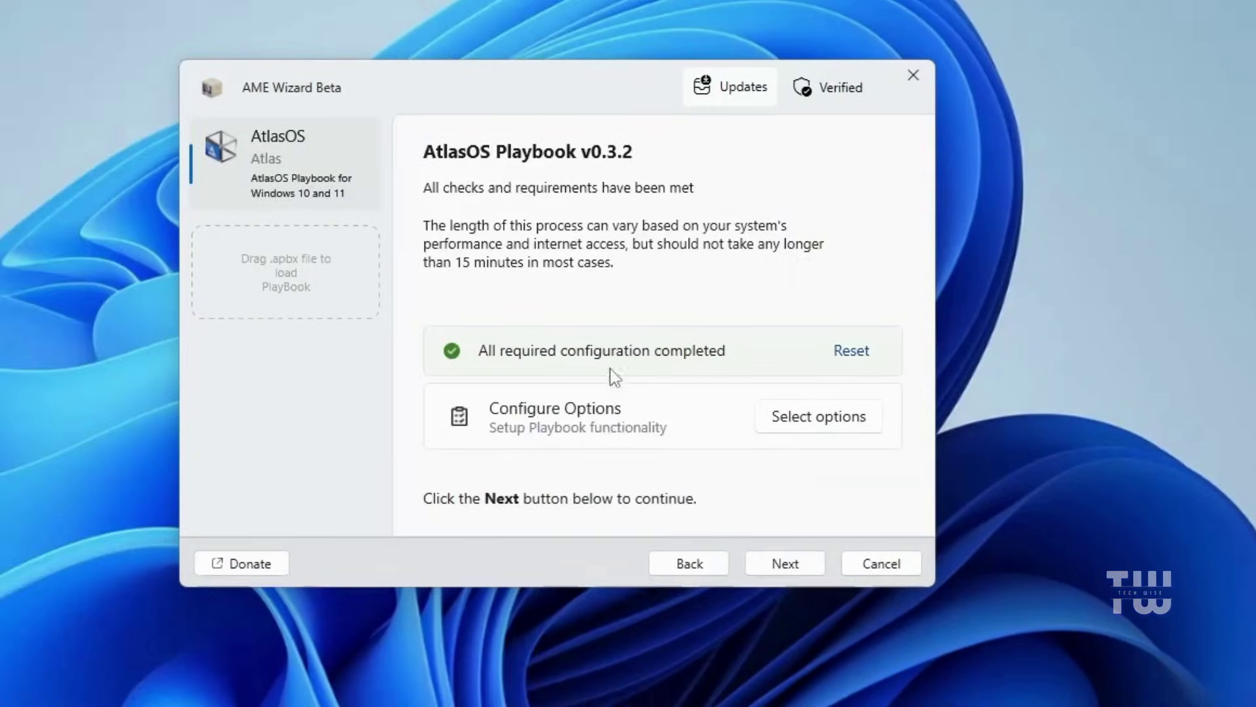
pyautogui.click(793, 570)
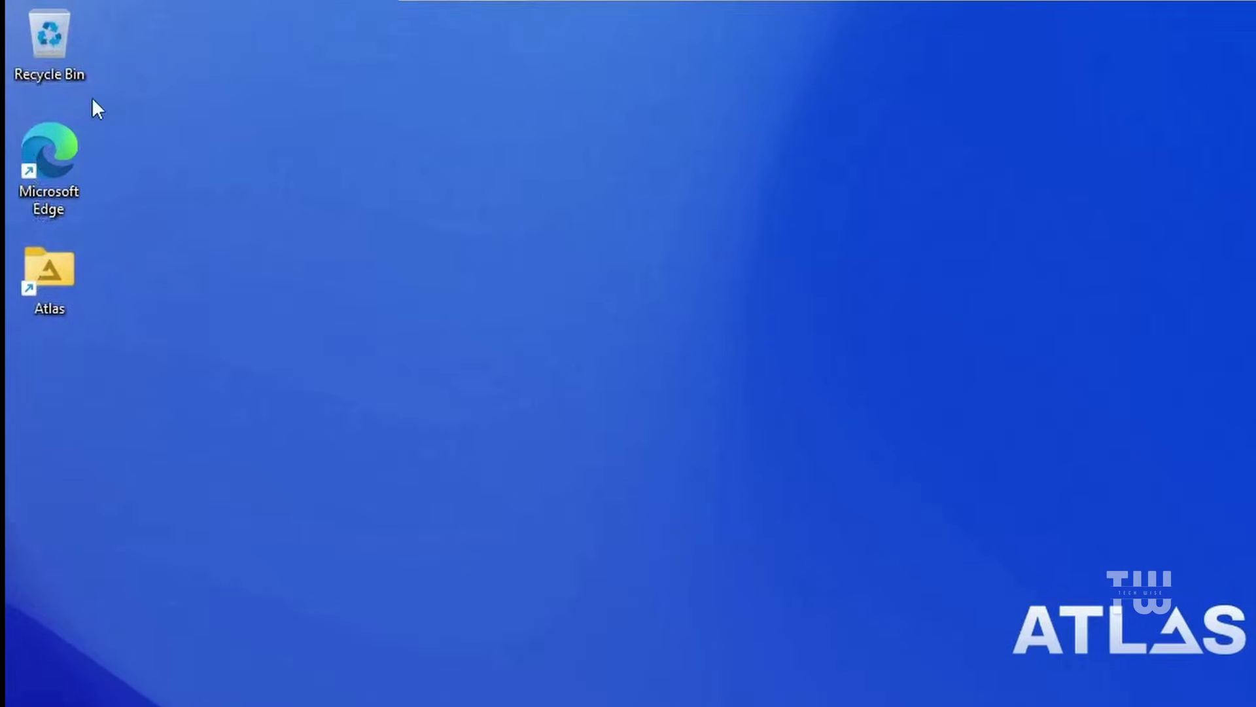
pyautogui.click(53, 158)
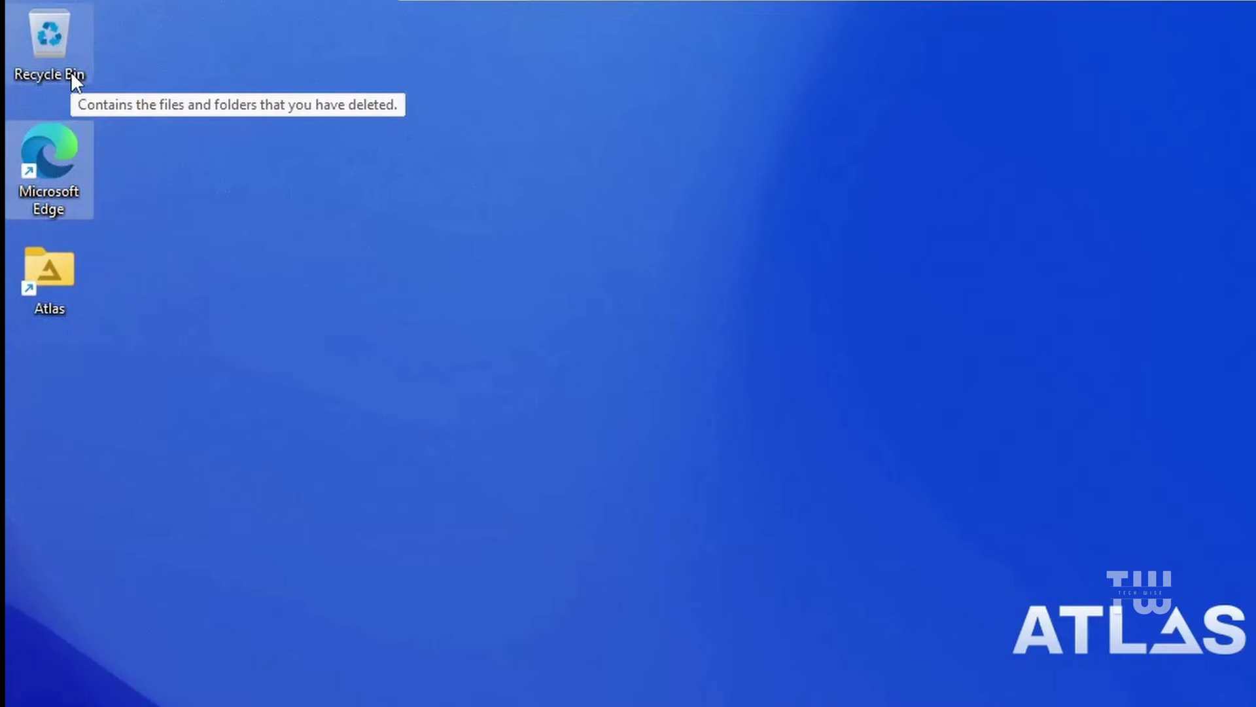
pyautogui.click(45, 280)
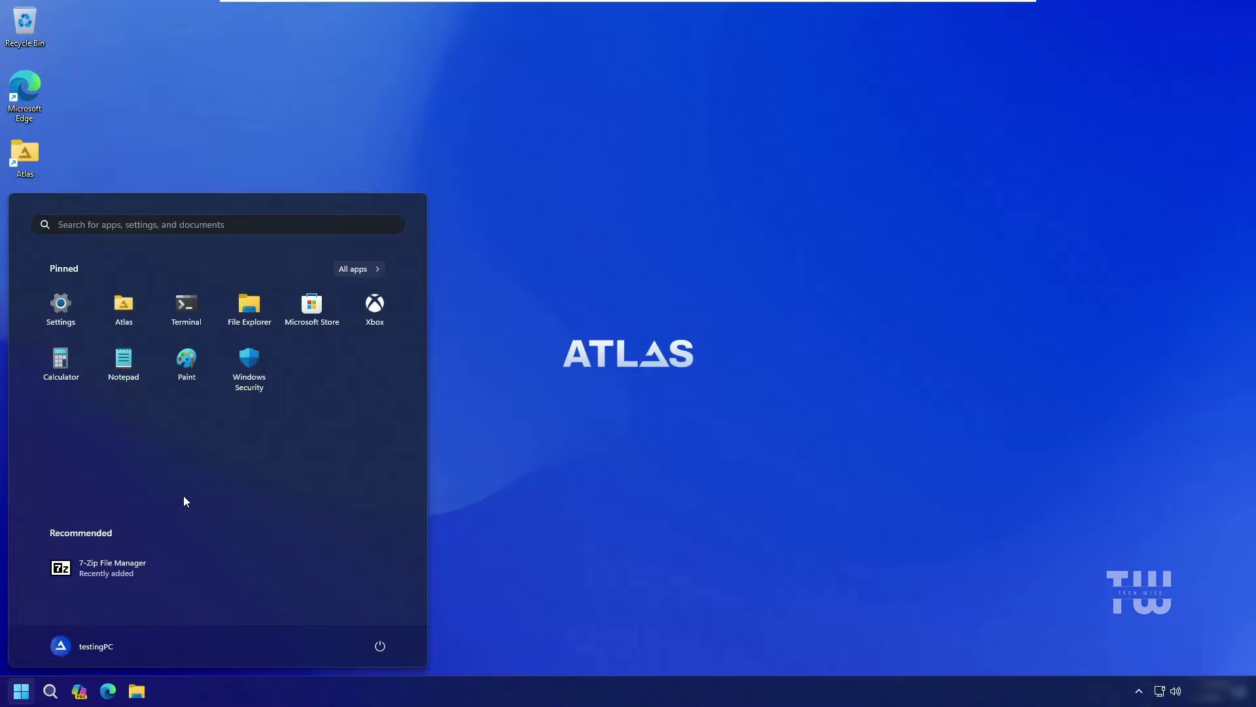
pyautogui.press('Escape')
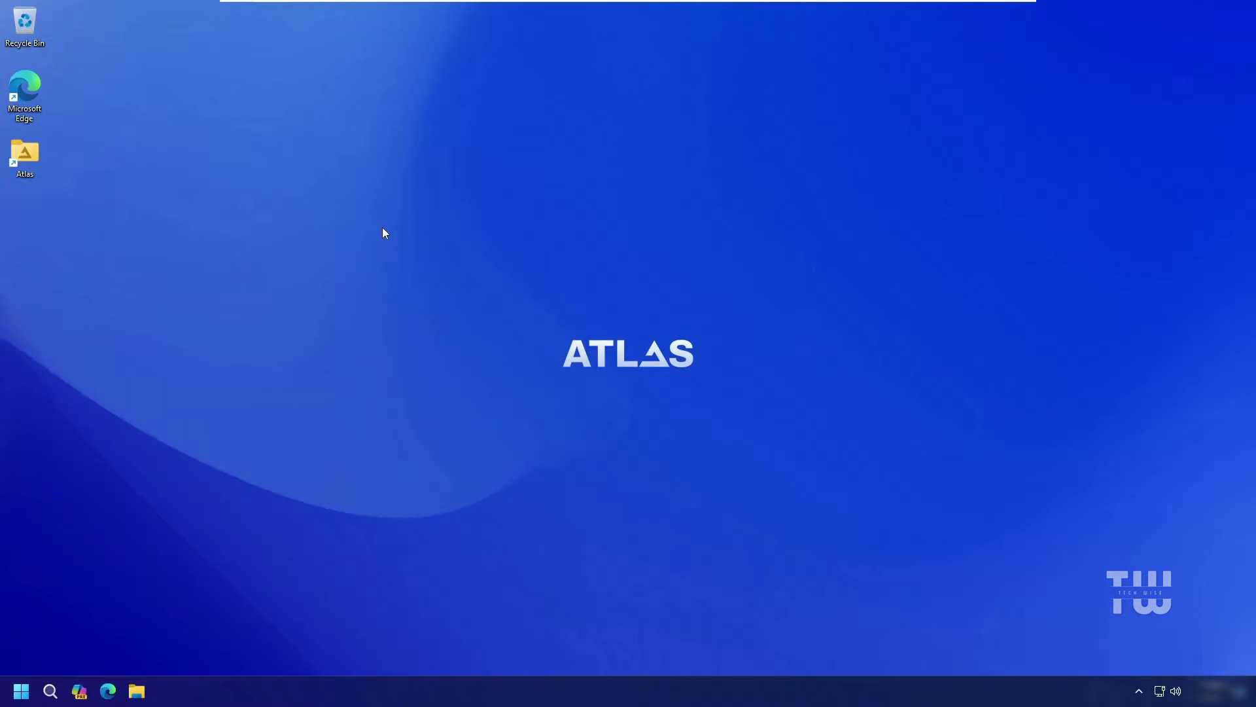
pyautogui.rightClick(449, 249)
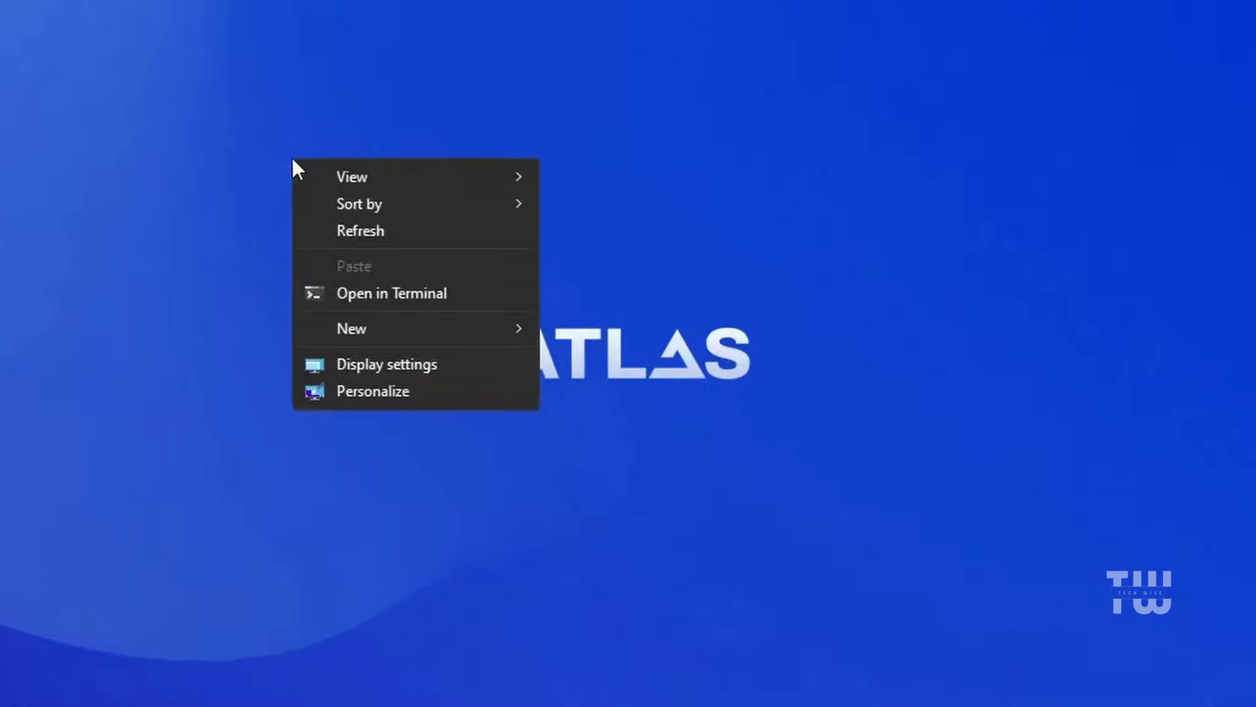
pyautogui.moveTo(469, 255)
pyautogui.click(394, 293)
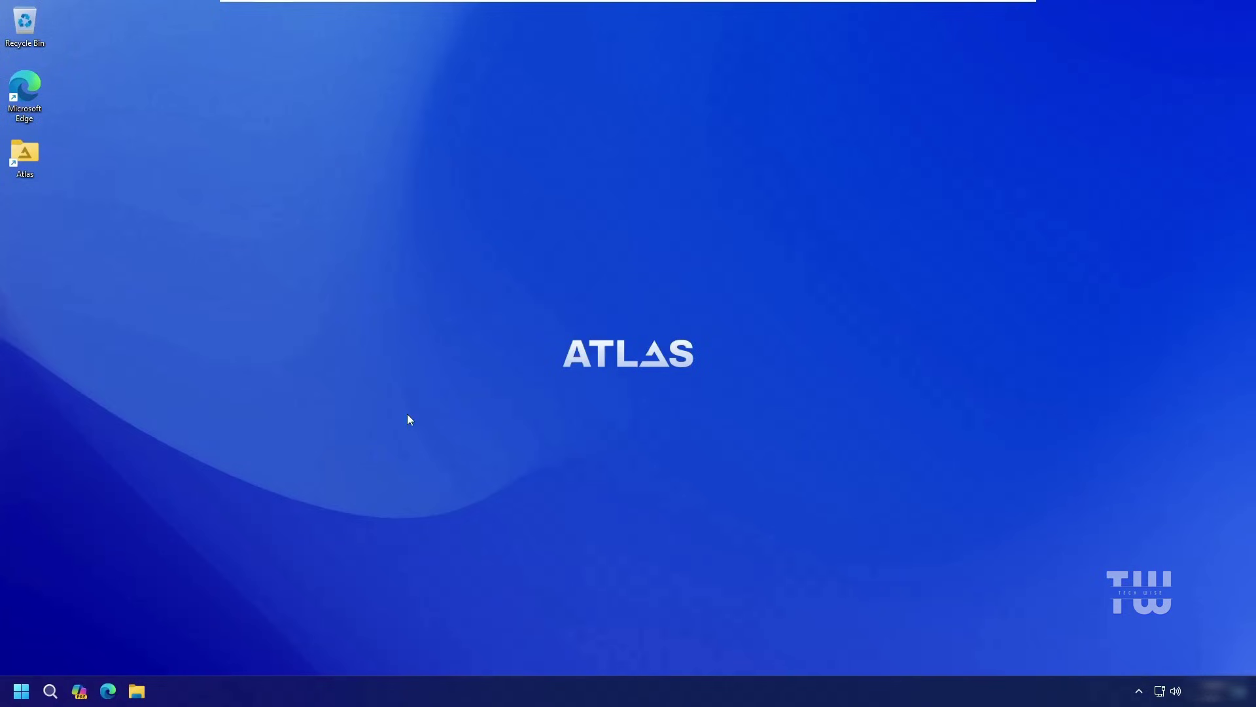
pyautogui.click(51, 691)
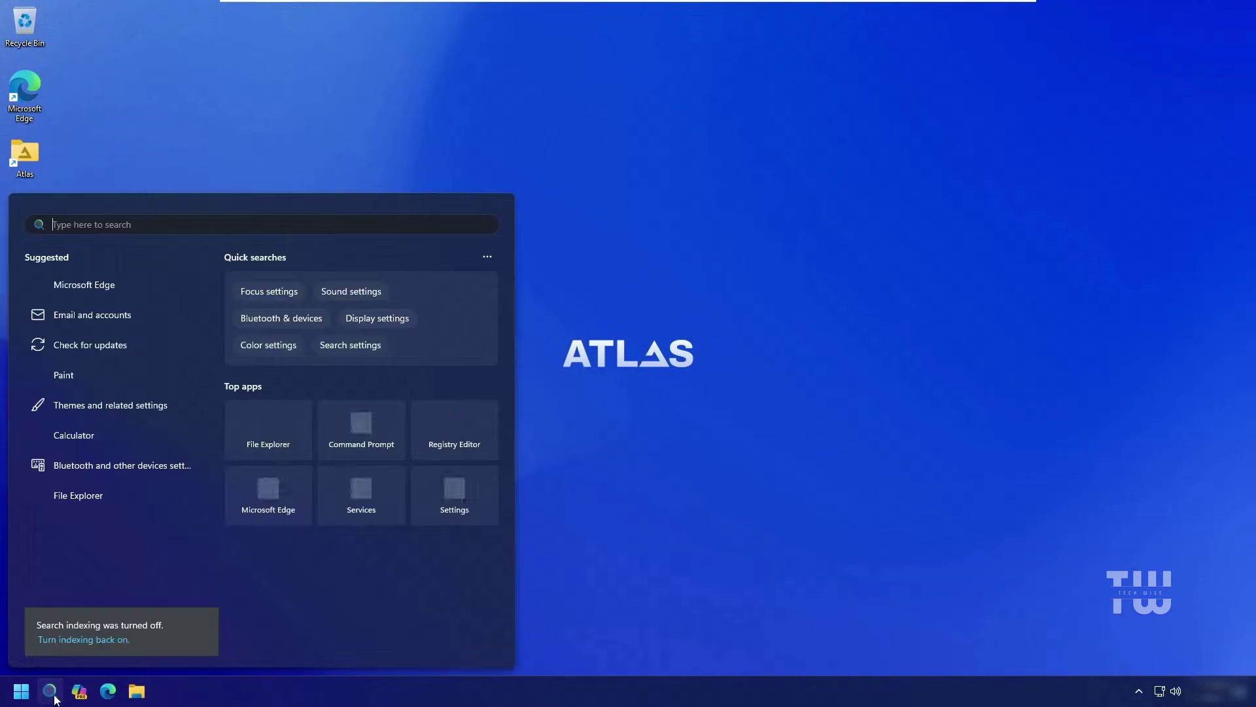
pyautogui.write('activate')
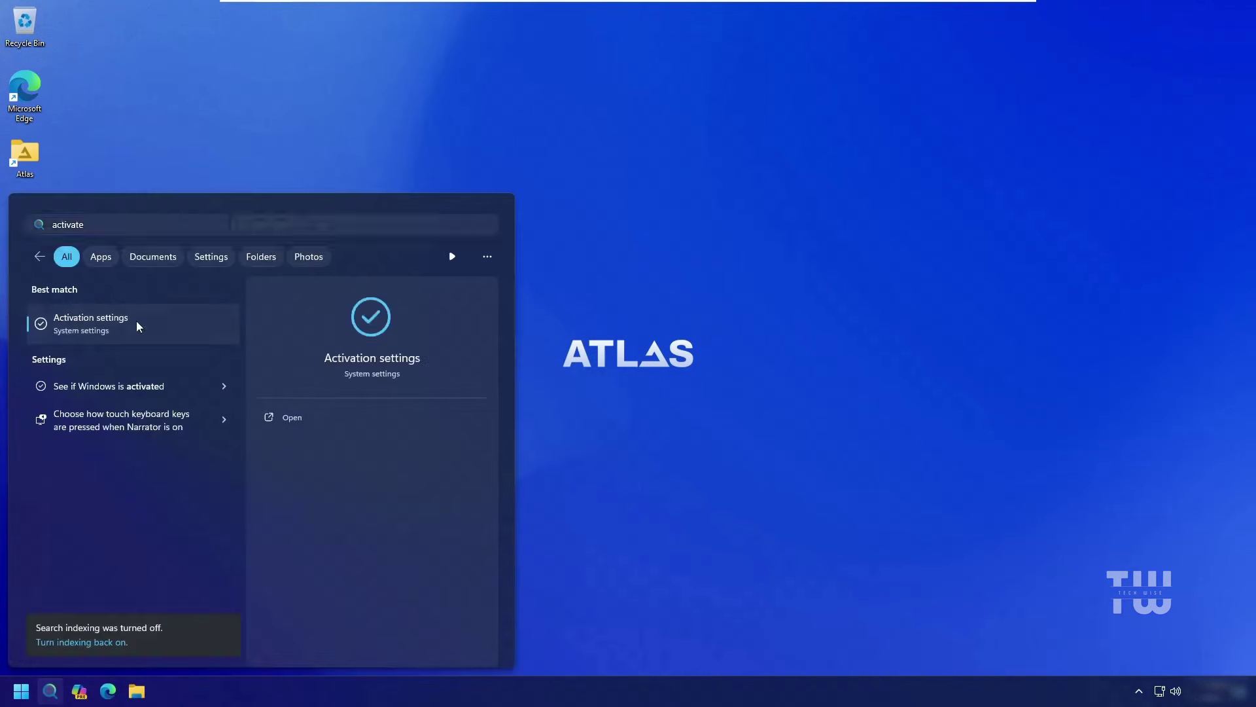
pyautogui.click(136, 324)
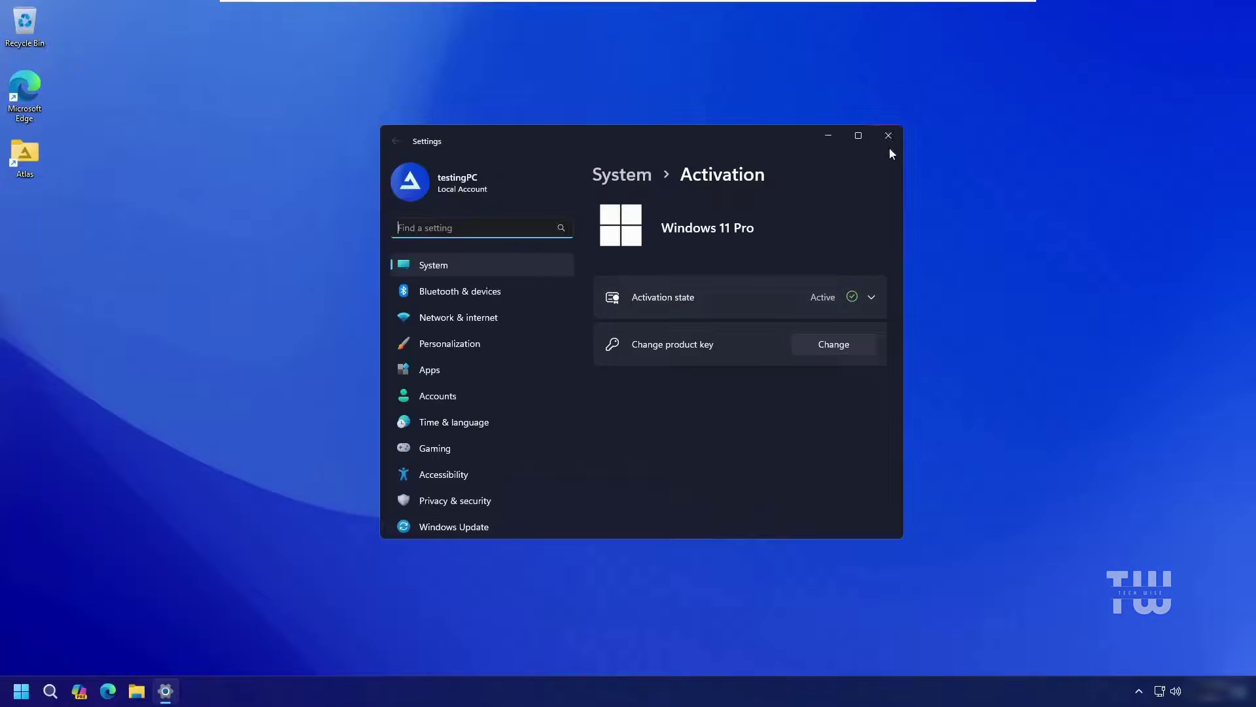
pyautogui.click(1022, 32)
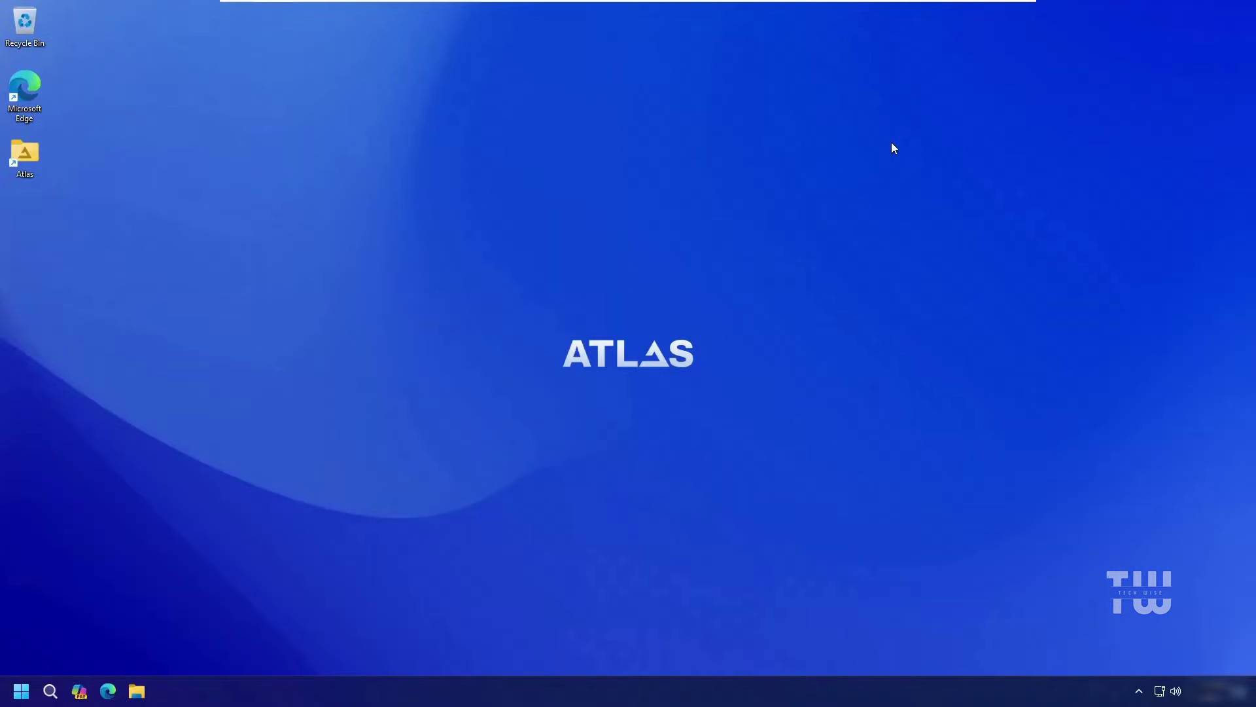